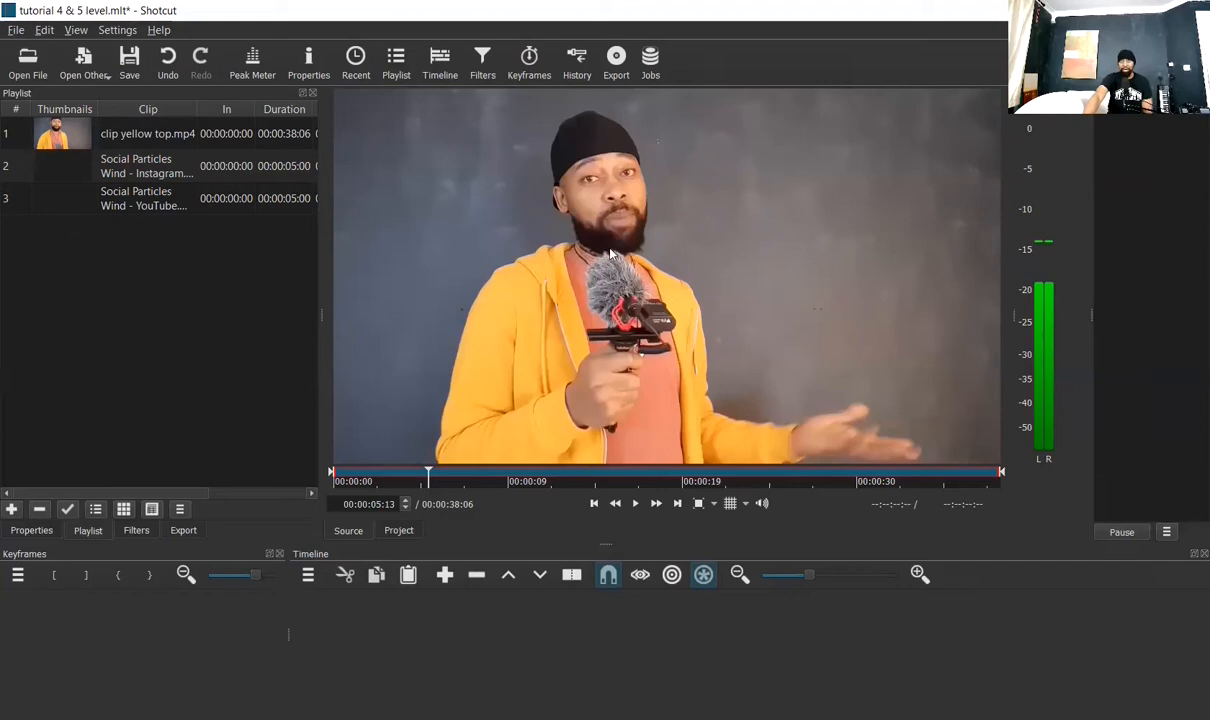
Add clip yellow top.mp4 to the timeline as the first video track and play part of it
{"action": "left_click_drag", "start_coordinate": [607, 244], "coordinate": [383, 633]}
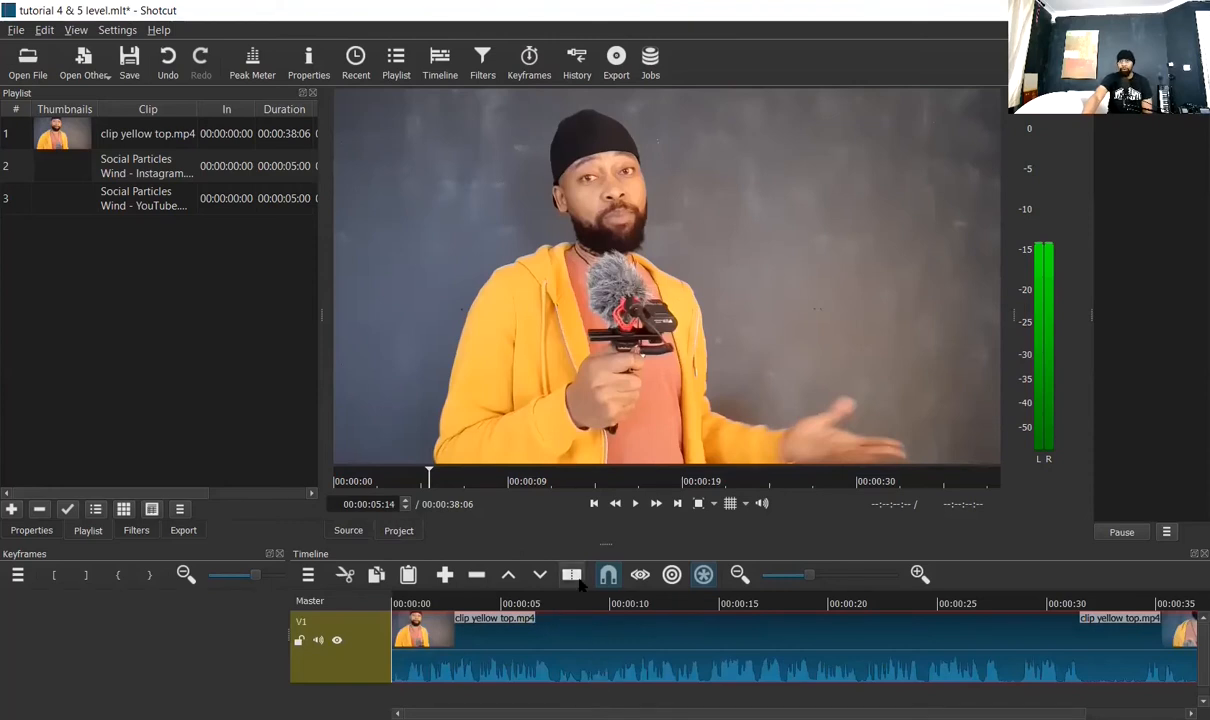
{"action": "left_click", "coordinate": [635, 504]}
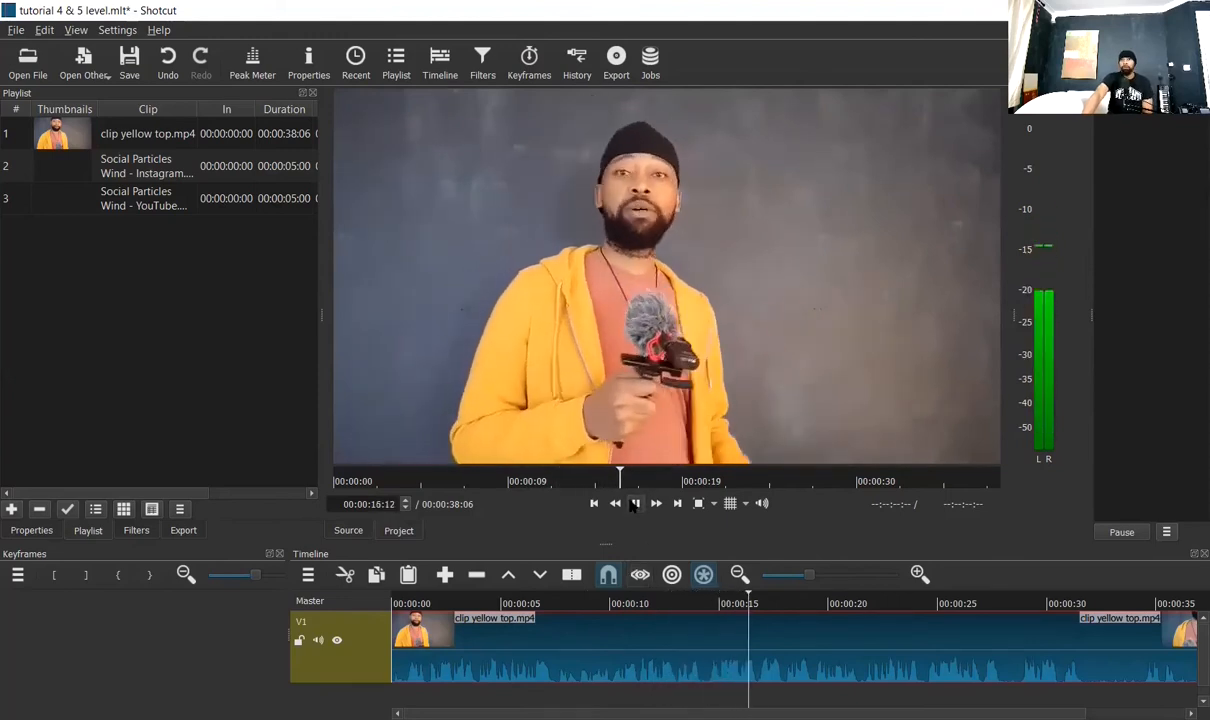
{"action": "key", "text": "space"}
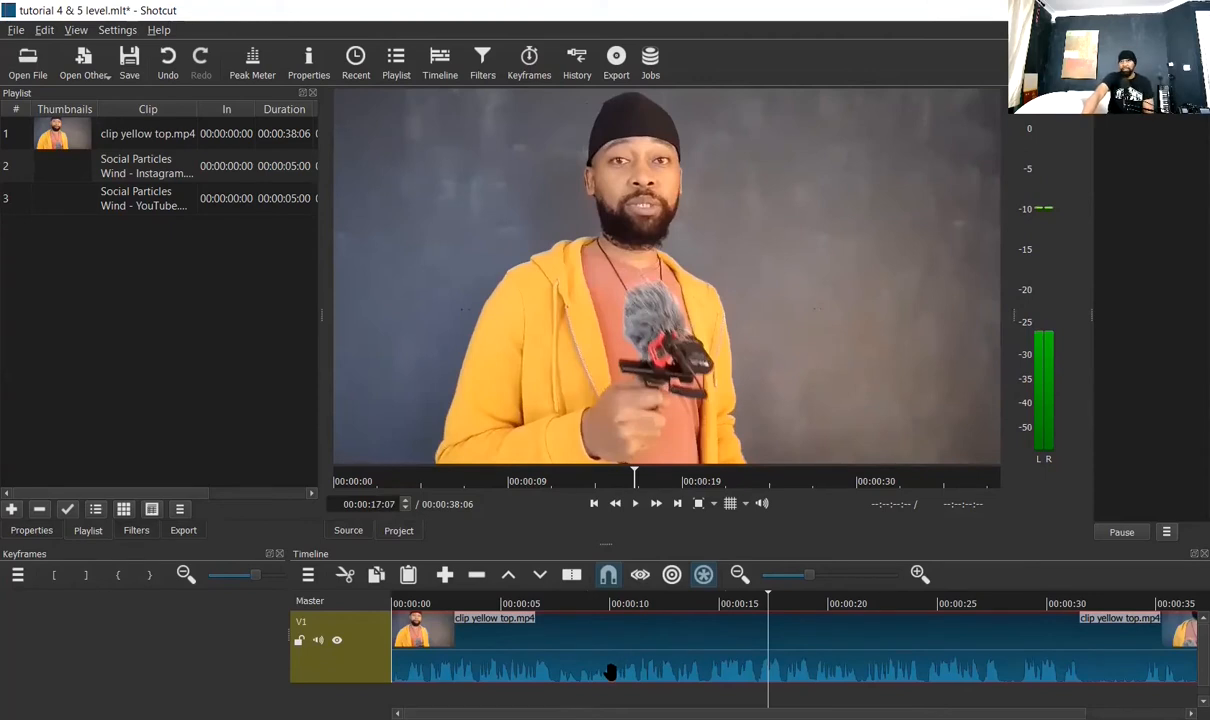
Split the clip at 00:00:23:10 and remove the part after the cut
{"action": "left_click", "coordinate": [901, 603]}
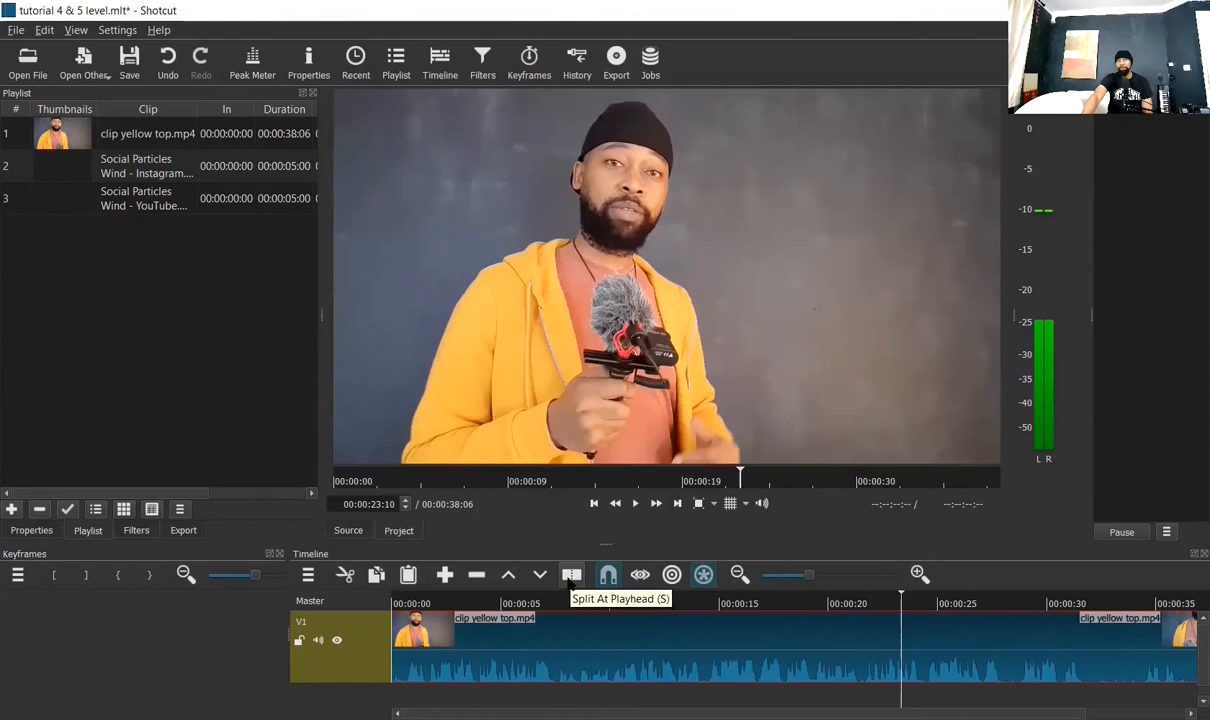
{"action": "left_click", "coordinate": [571, 578]}
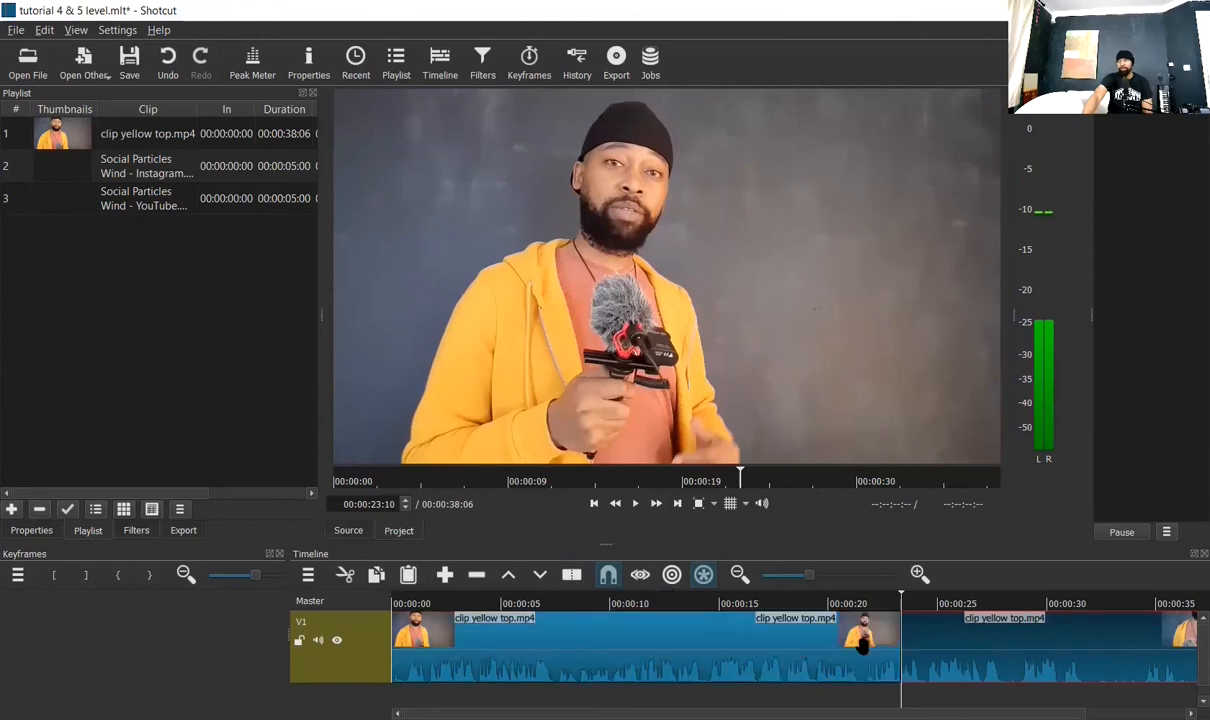
{"action": "right_click", "coordinate": [1033, 653]}
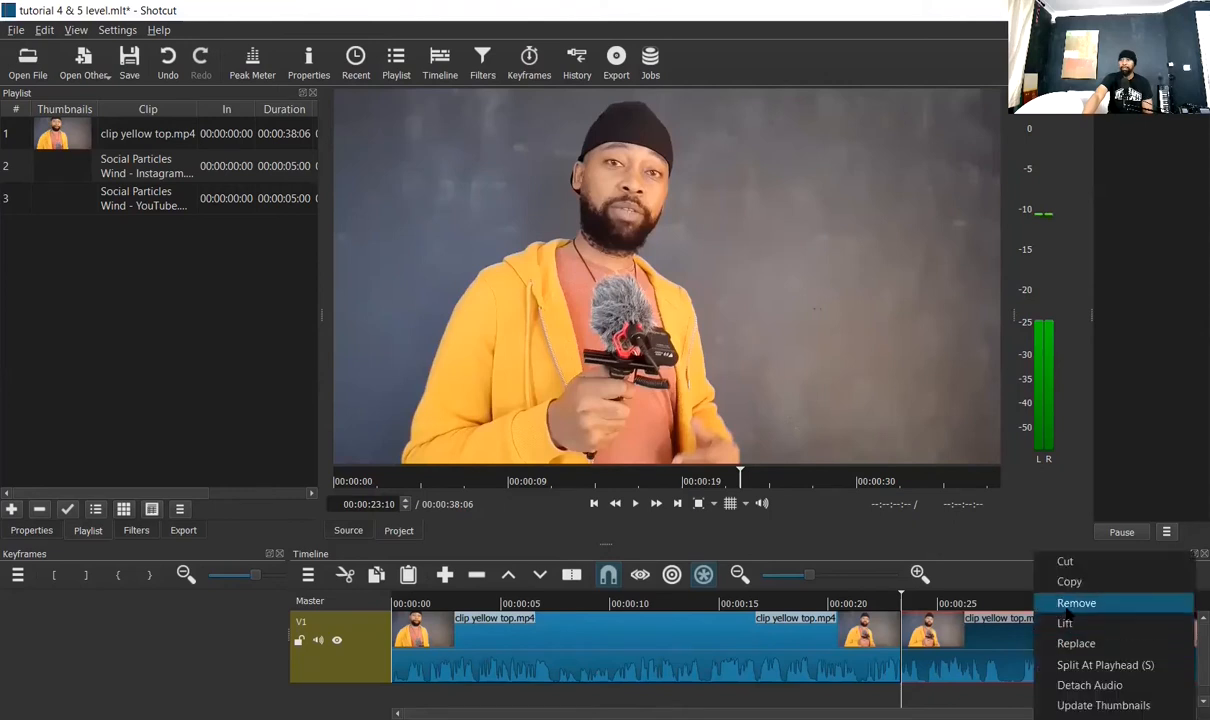
{"action": "left_click", "coordinate": [1012, 602]}
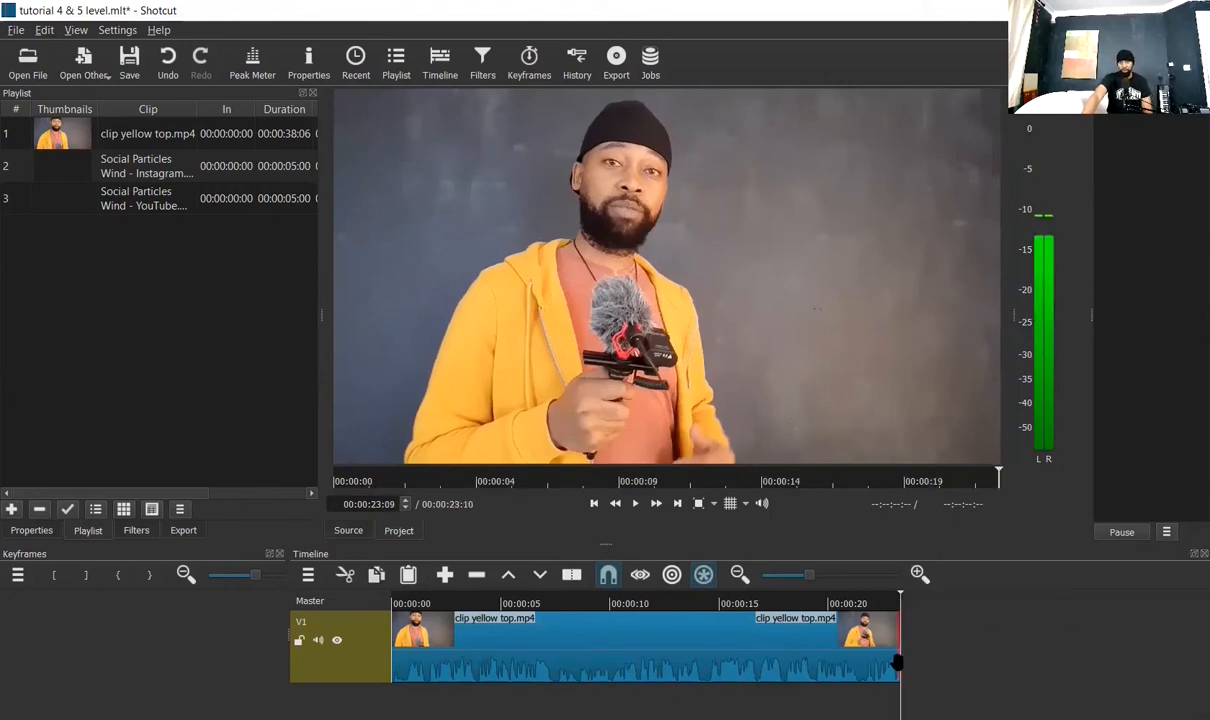
Split the remaining clip on track V1 at 00:00:07:06
{"action": "left_click", "coordinate": [563, 603]}
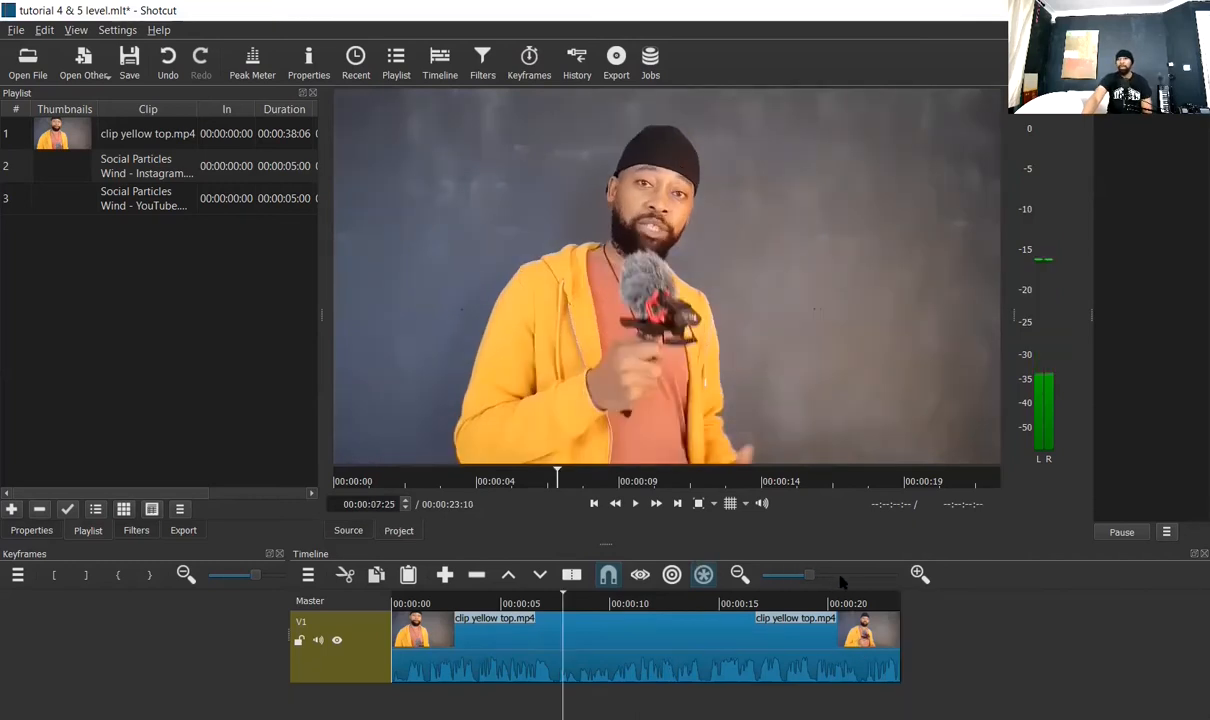
{"action": "left_click", "coordinate": [840, 579]}
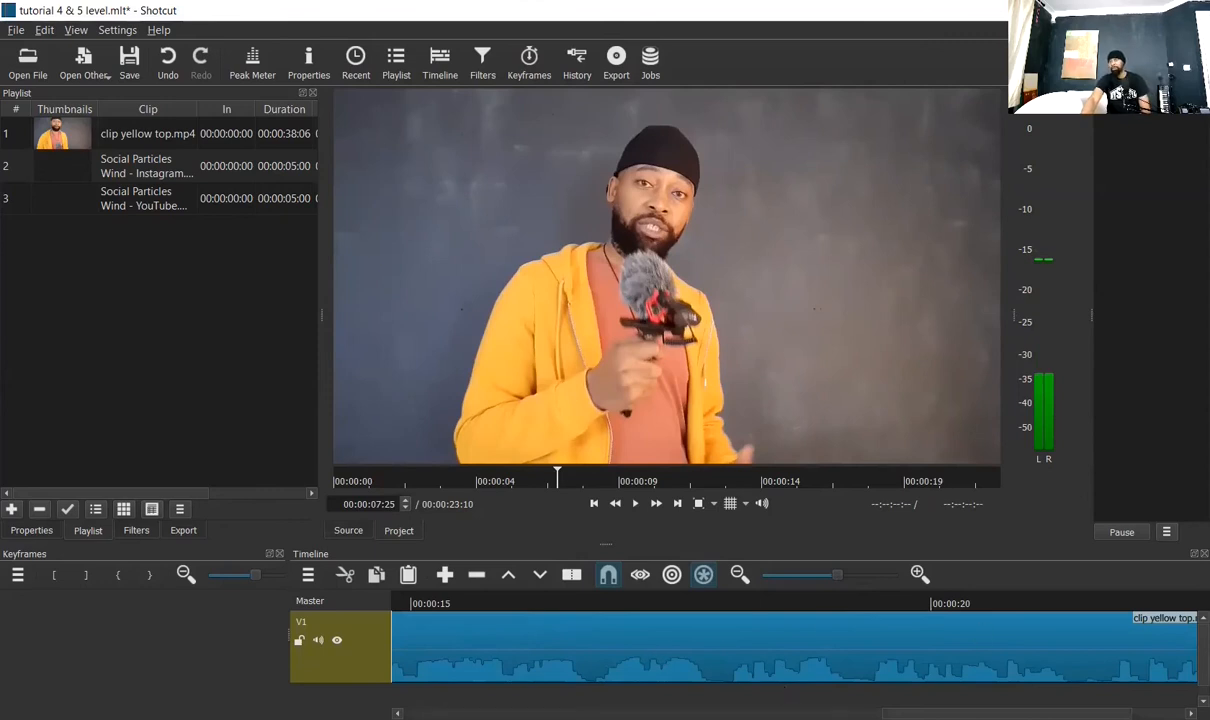
{"action": "left_click_drag", "start_coordinate": [1007, 714], "coordinate": [698, 714]}
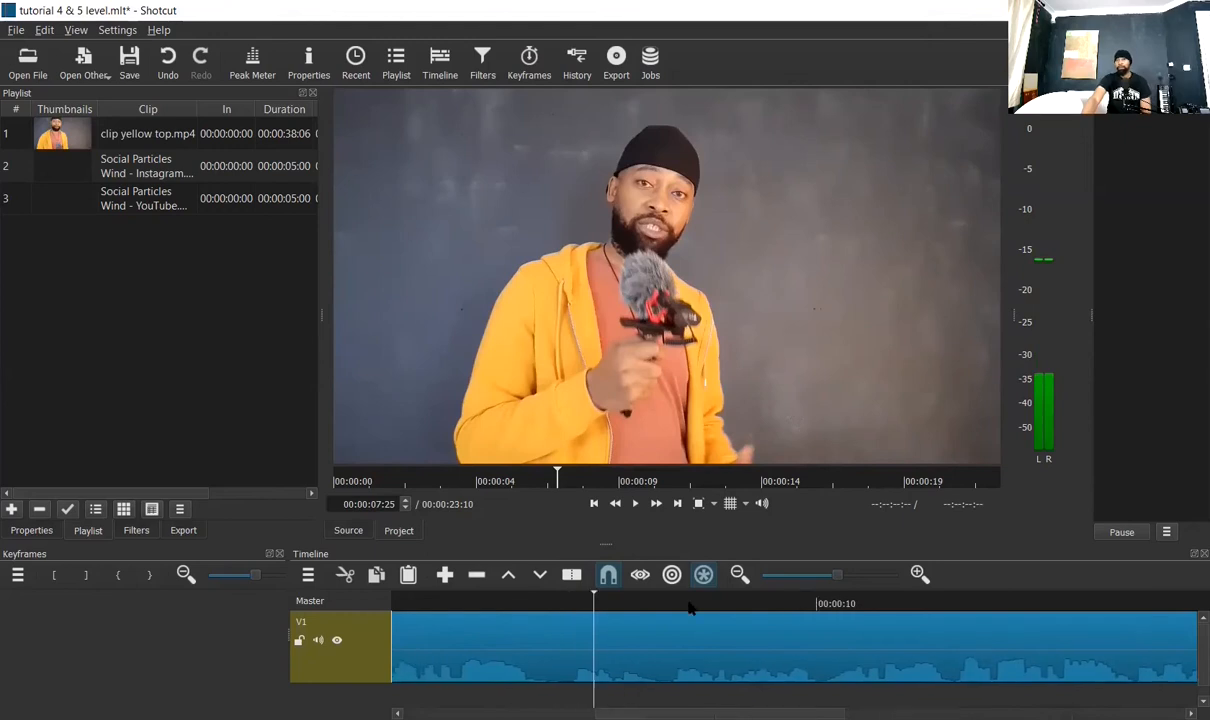
{"action": "left_click", "coordinate": [529, 599]}
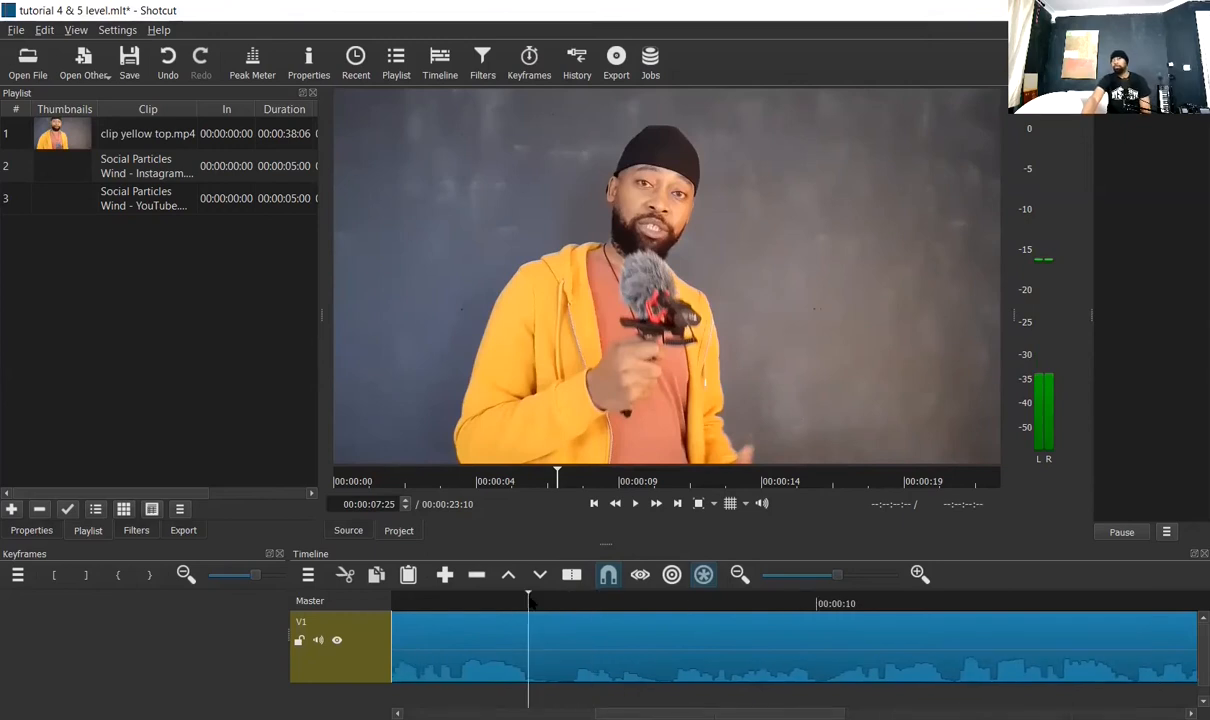
{"action": "left_click", "coordinate": [571, 576]}
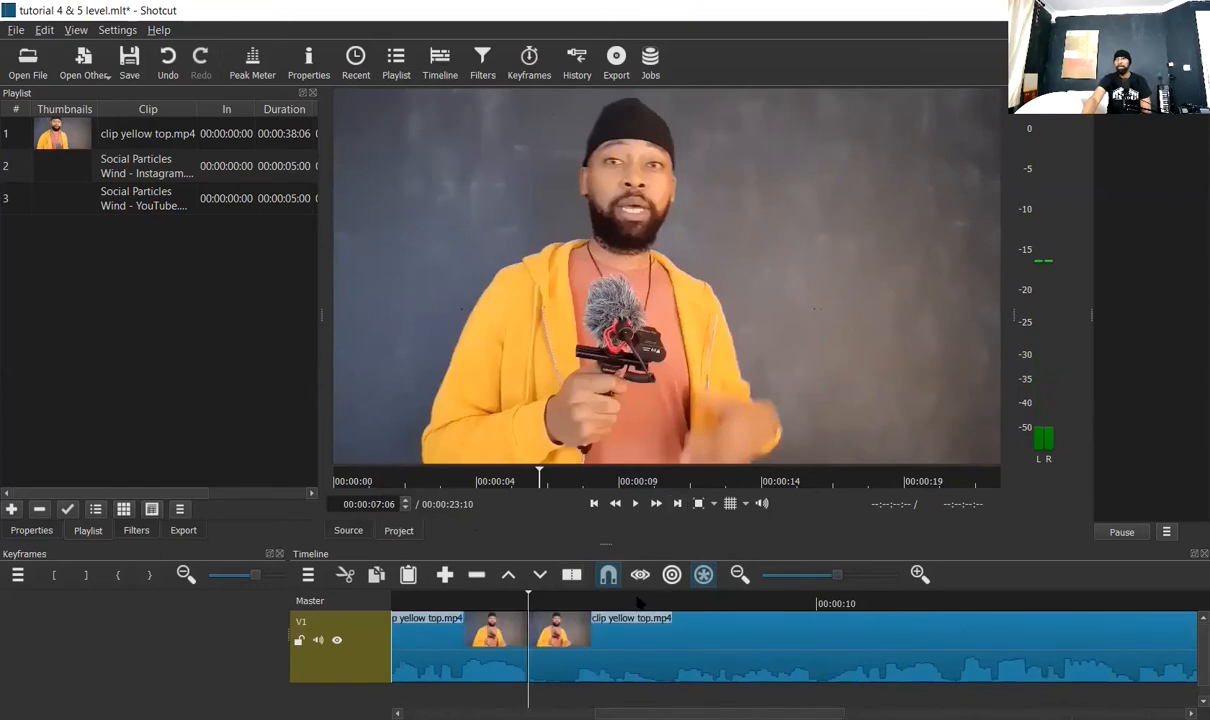
Play the footage after the cut and split the clip again at 00:00:11:04
{"action": "left_click", "coordinate": [637, 505]}
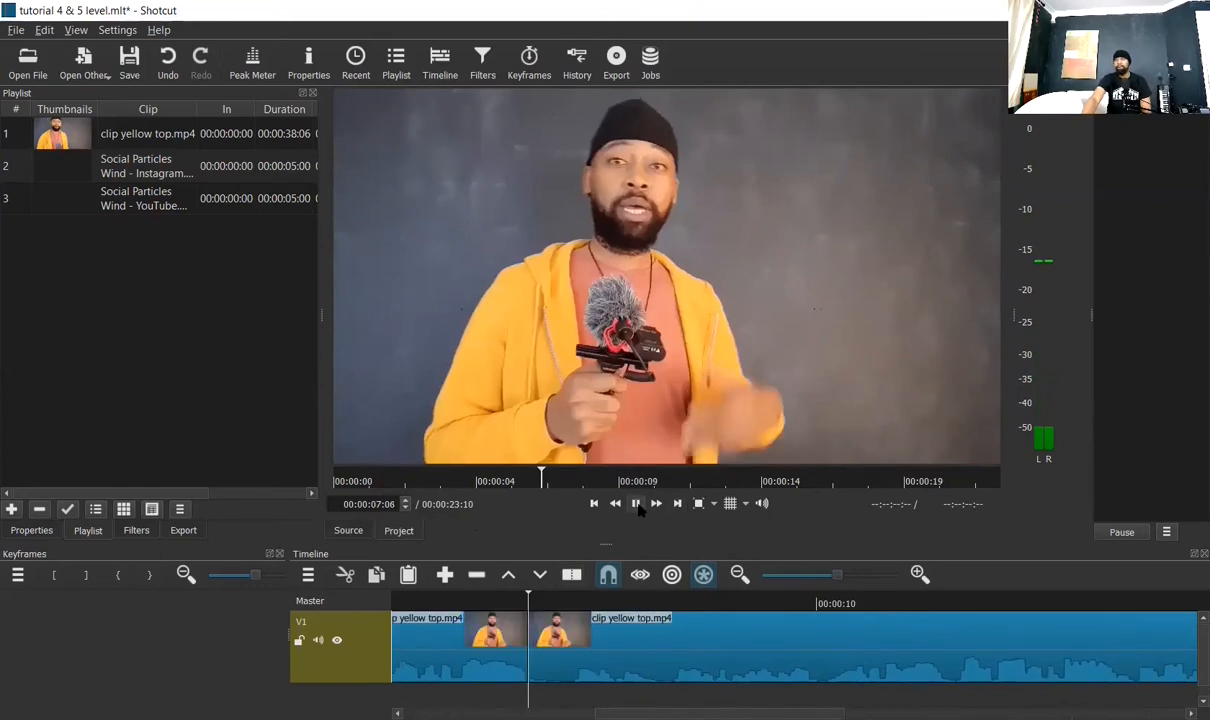
{"action": "left_click", "coordinate": [637, 505]}
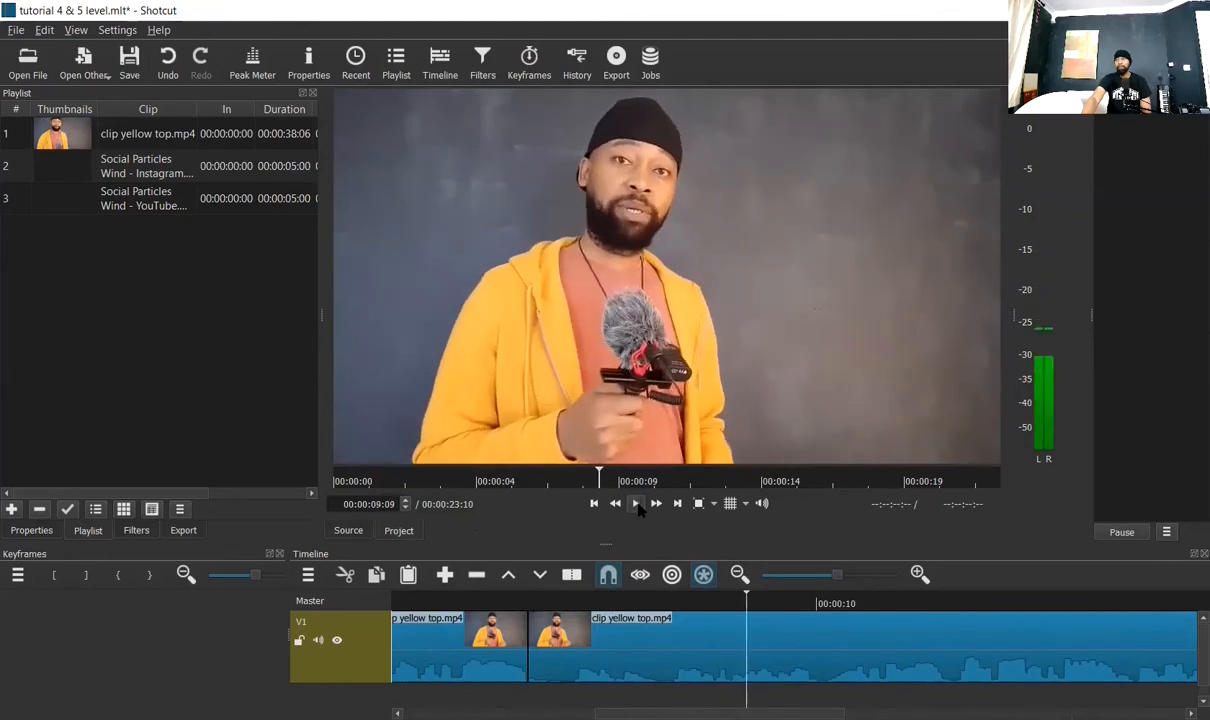
{"action": "left_click", "coordinate": [637, 505]}
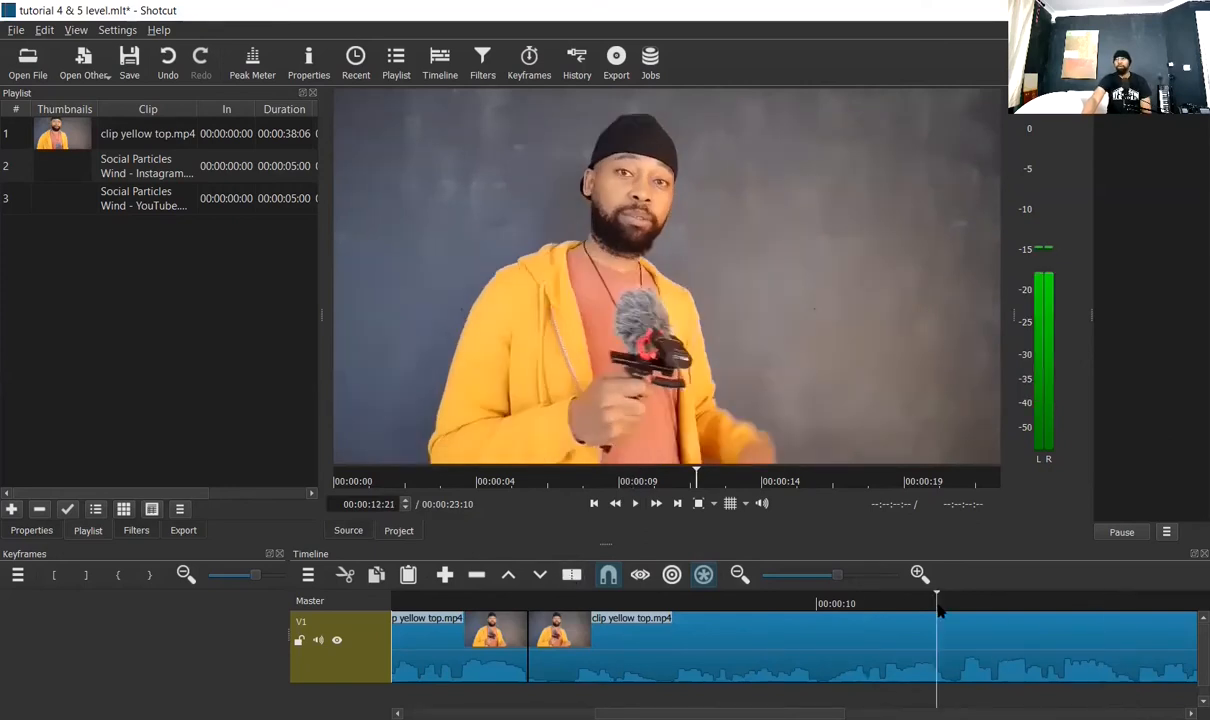
{"action": "left_click", "coordinate": [938, 611]}
{"action": "key", "text": "s"}
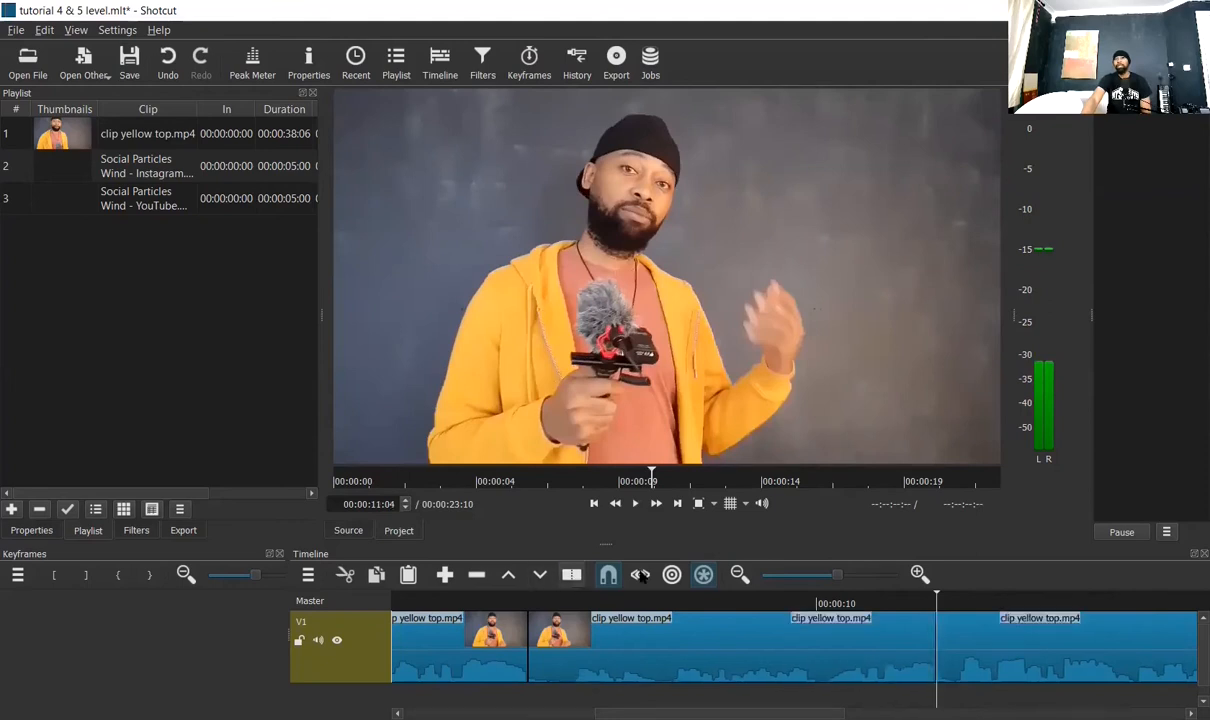
Add a Gain / Volume audio filter to the middle segment and set its level to 7.6 dB
{"action": "left_click", "coordinate": [739, 574]}
{"action": "left_click", "coordinate": [739, 574]}
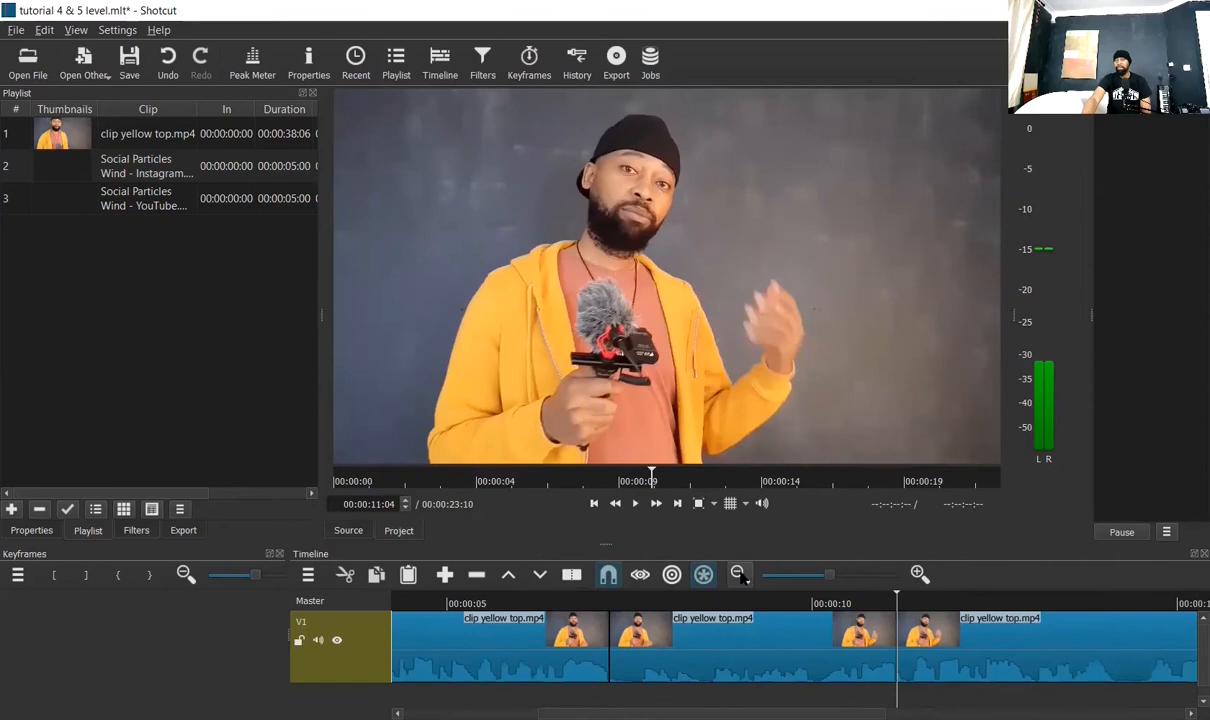
{"action": "left_click", "coordinate": [739, 574]}
{"action": "left_click", "coordinate": [739, 574]}
{"action": "left_click", "coordinate": [739, 574]}
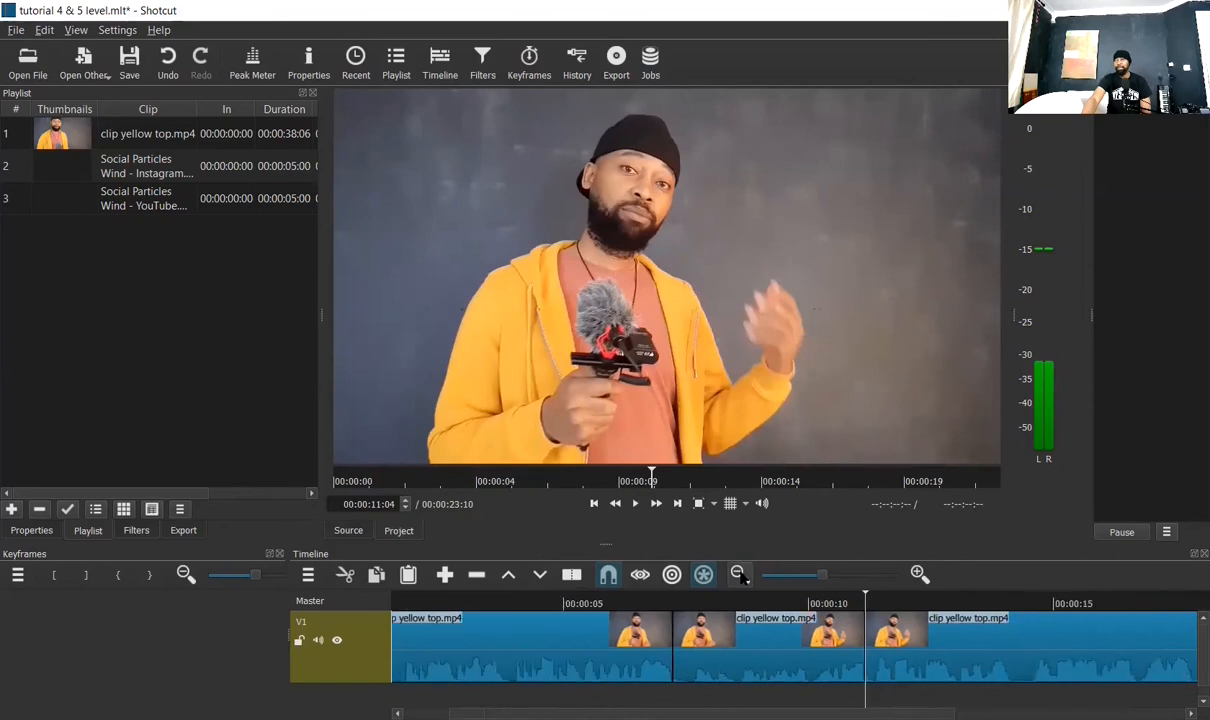
{"action": "left_click", "coordinate": [739, 574]}
{"action": "left_click", "coordinate": [739, 574]}
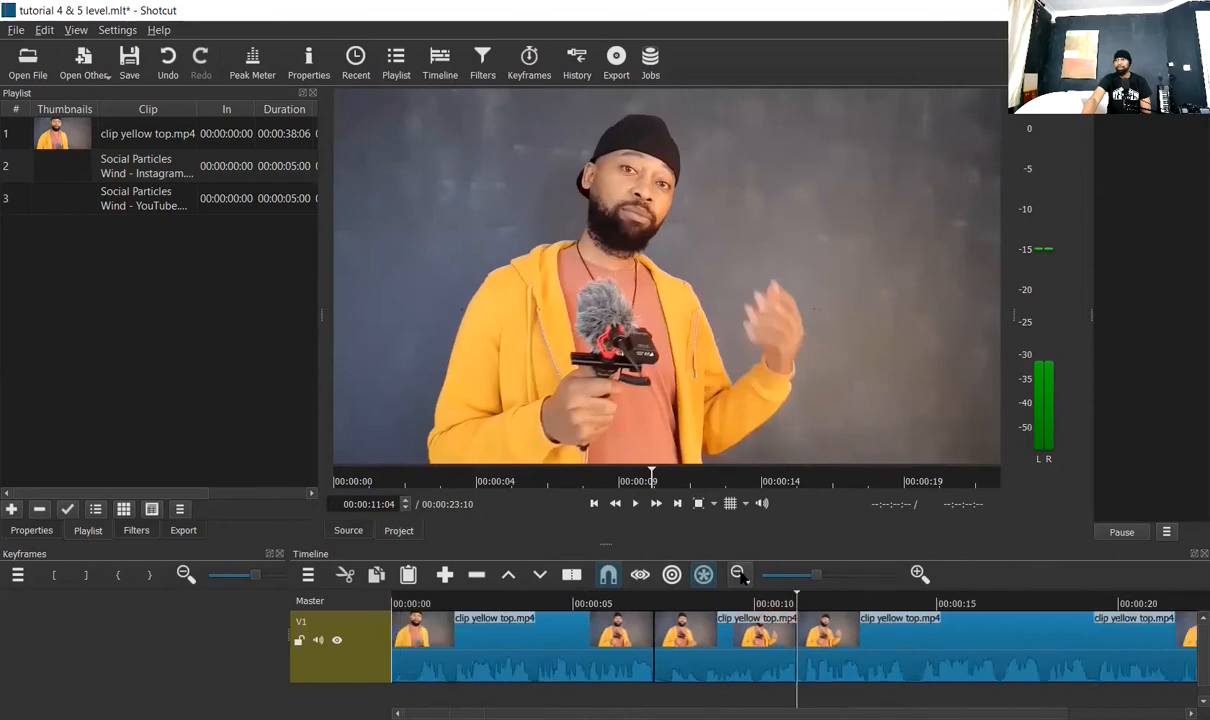
{"action": "left_click", "coordinate": [739, 574]}
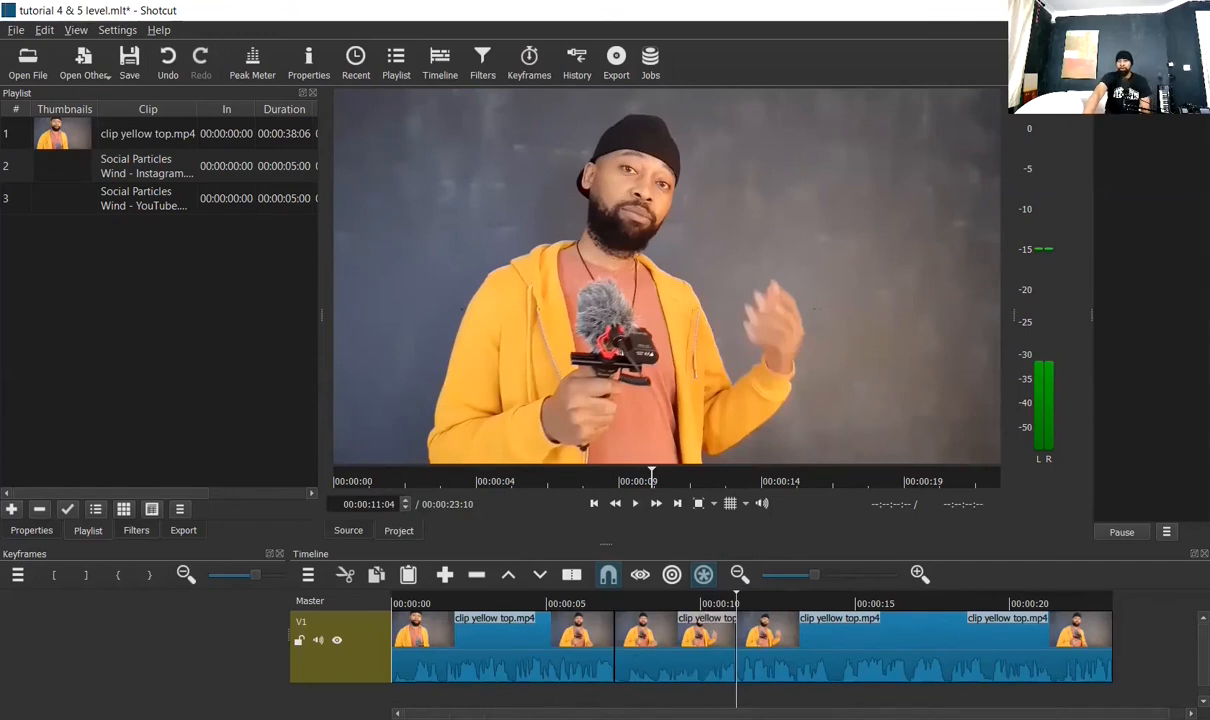
{"action": "left_click", "coordinate": [676, 645]}
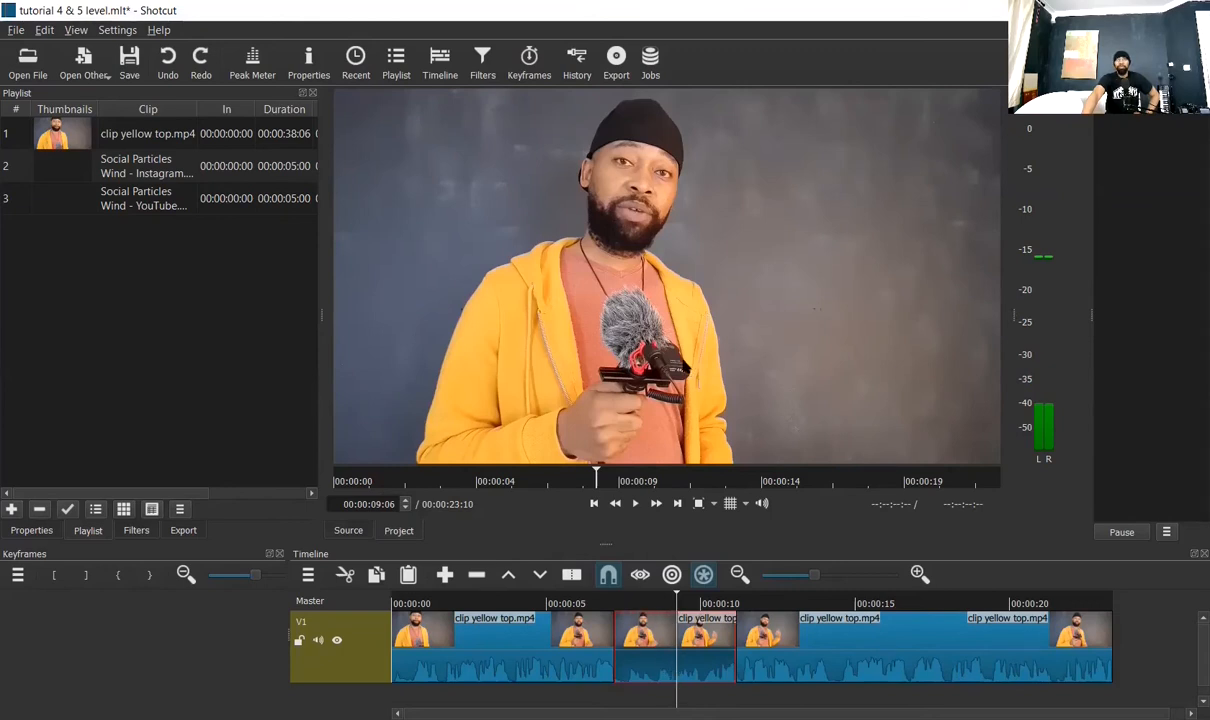
{"action": "left_click", "coordinate": [481, 62]}
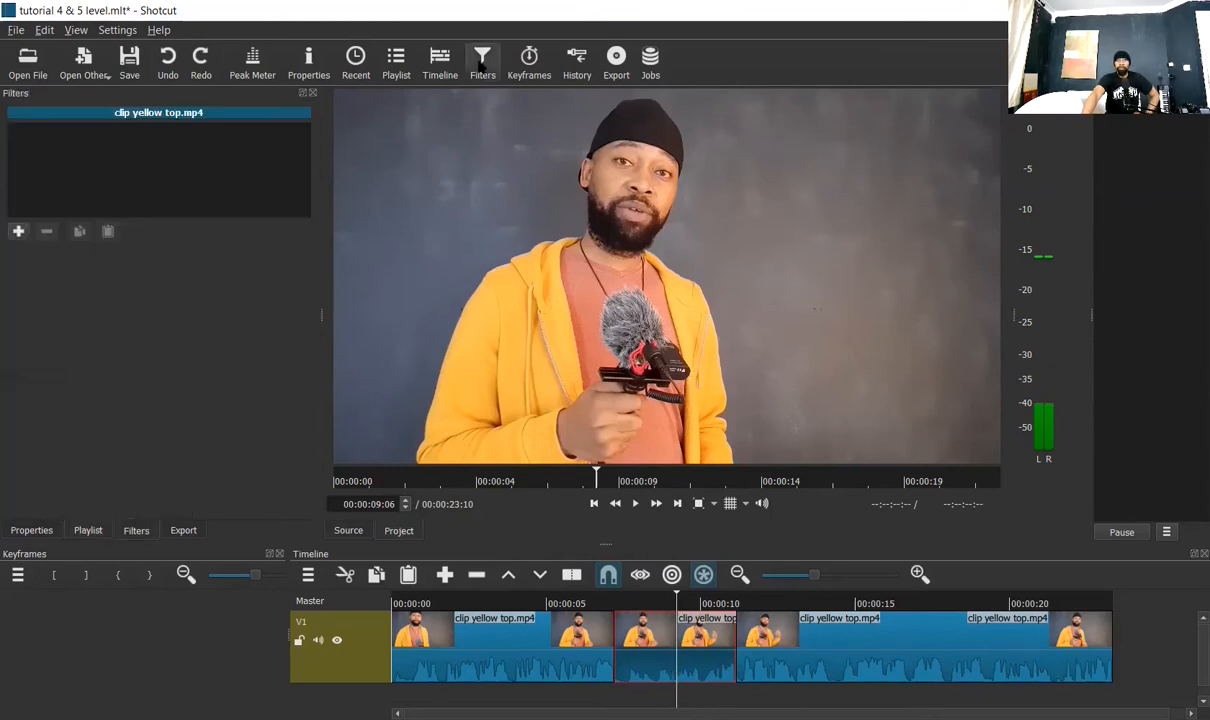
{"action": "left_click", "coordinate": [18, 232]}
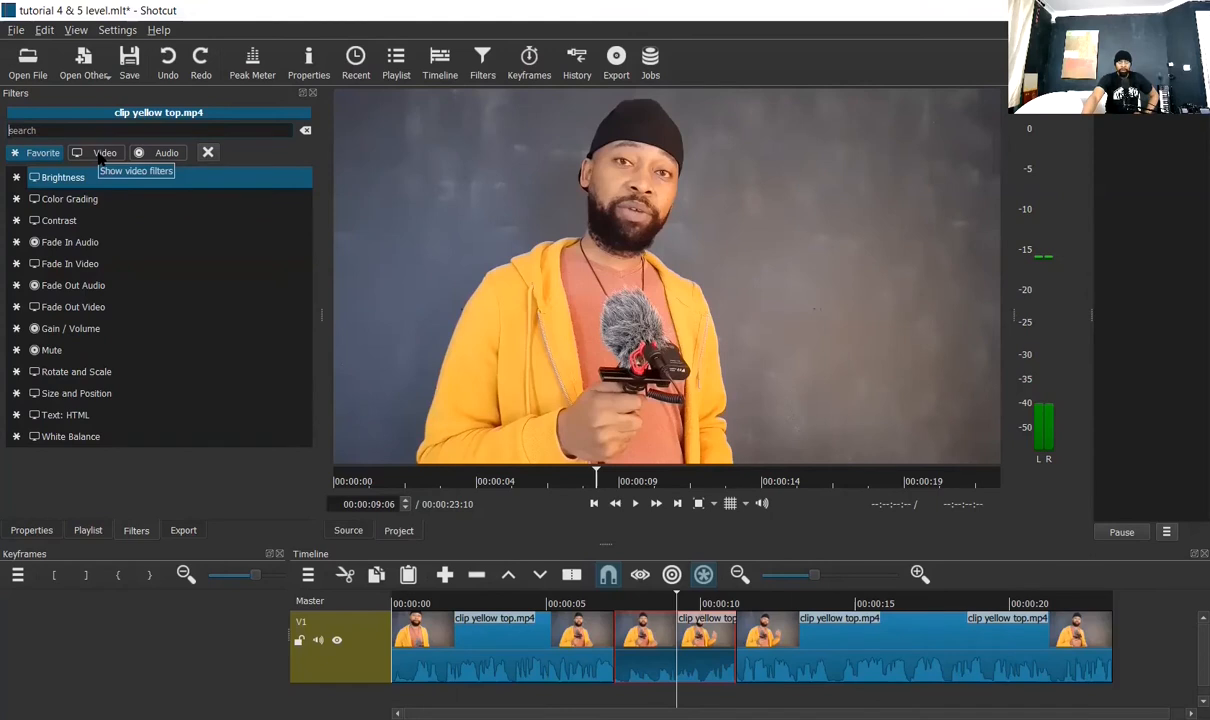
{"action": "left_click", "coordinate": [166, 153]}
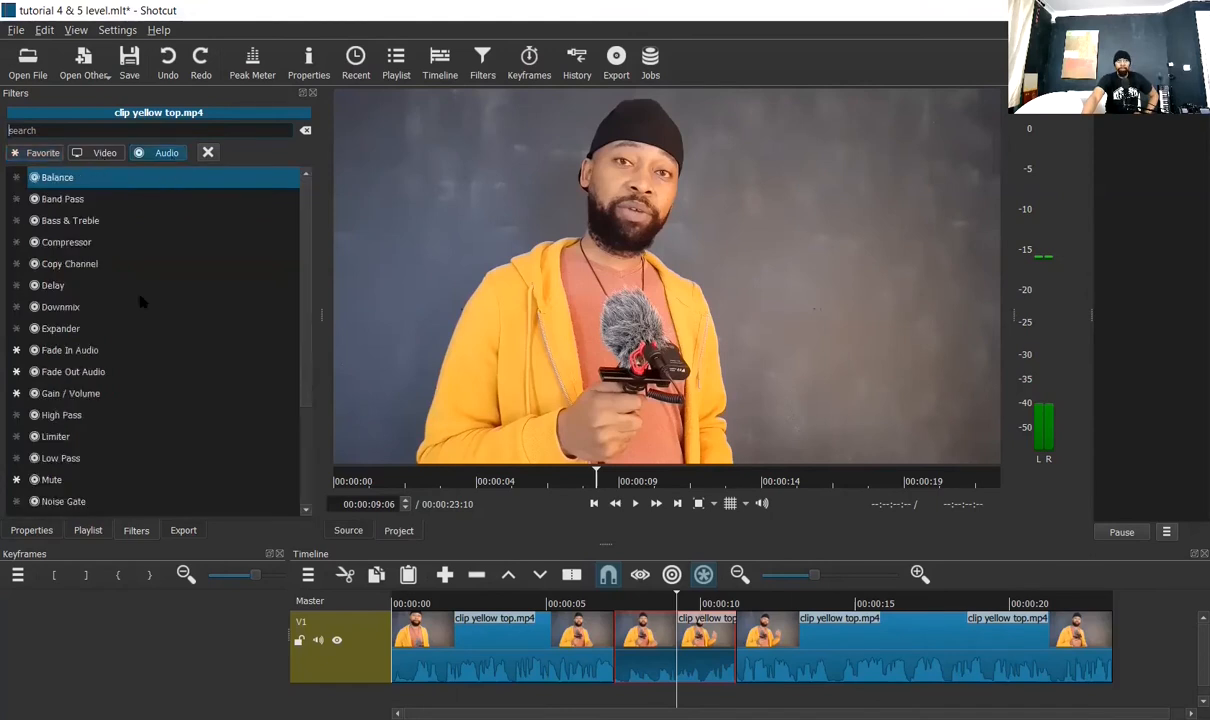
{"action": "left_click", "coordinate": [80, 394]}
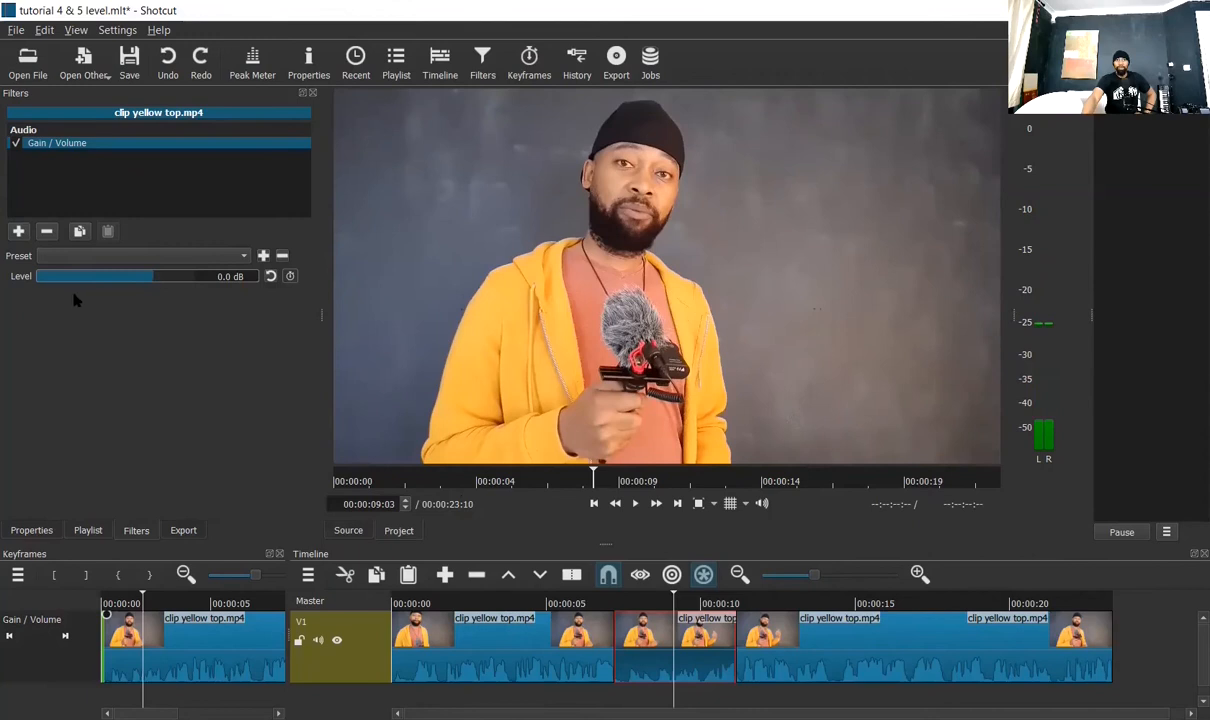
{"action": "left_click", "coordinate": [152, 278]}
{"action": "left_click_drag", "start_coordinate": [152, 280], "coordinate": [168, 282]}
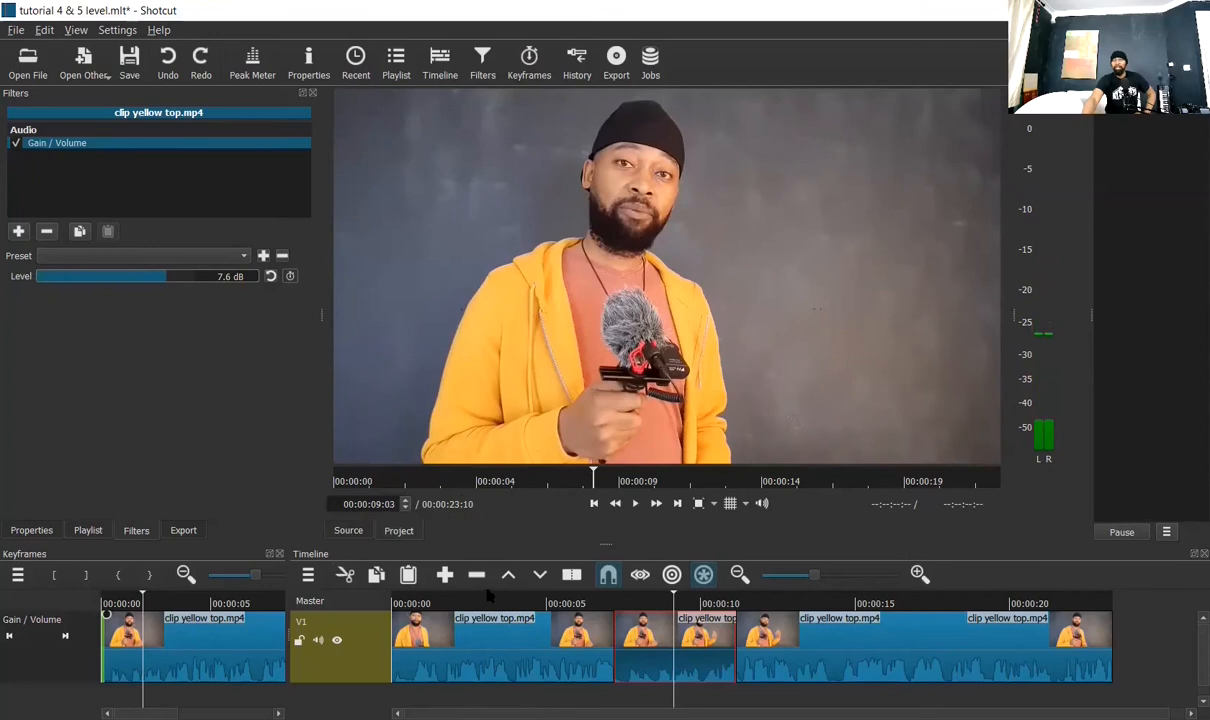
Play the timeline from shortly before the middle segment to check its audio level against the neighbouring segments
{"action": "left_click", "coordinate": [561, 604]}
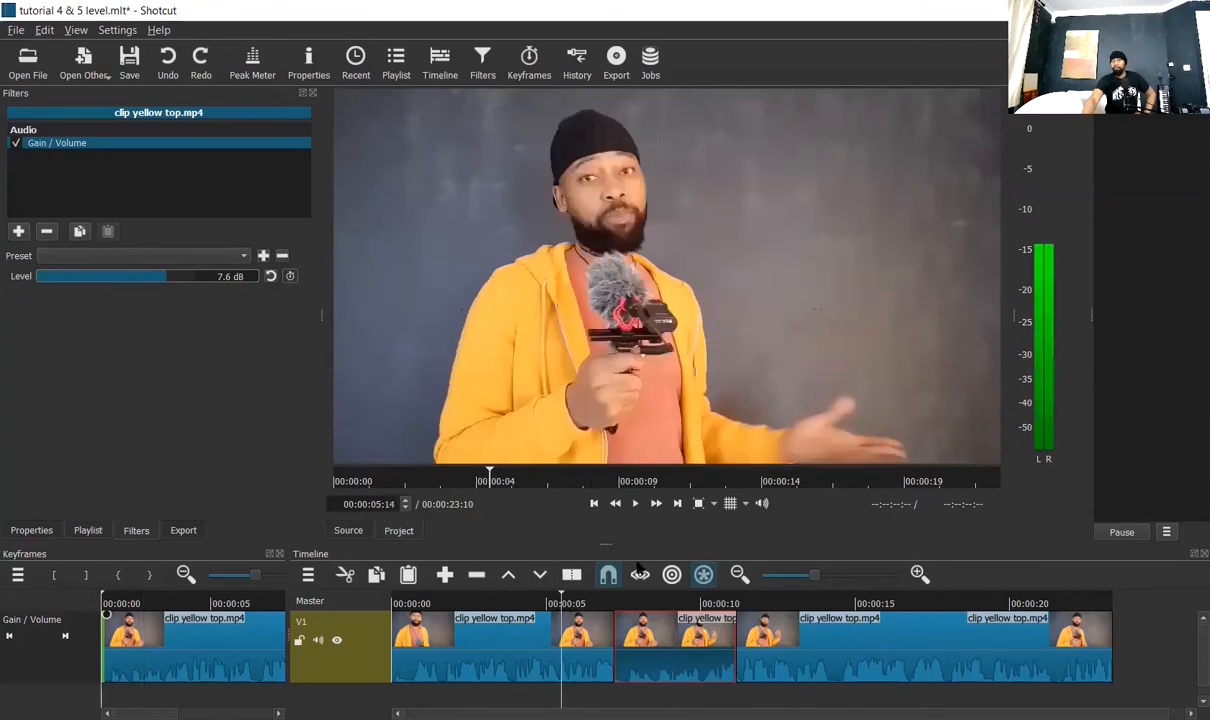
{"action": "left_click", "coordinate": [635, 505]}
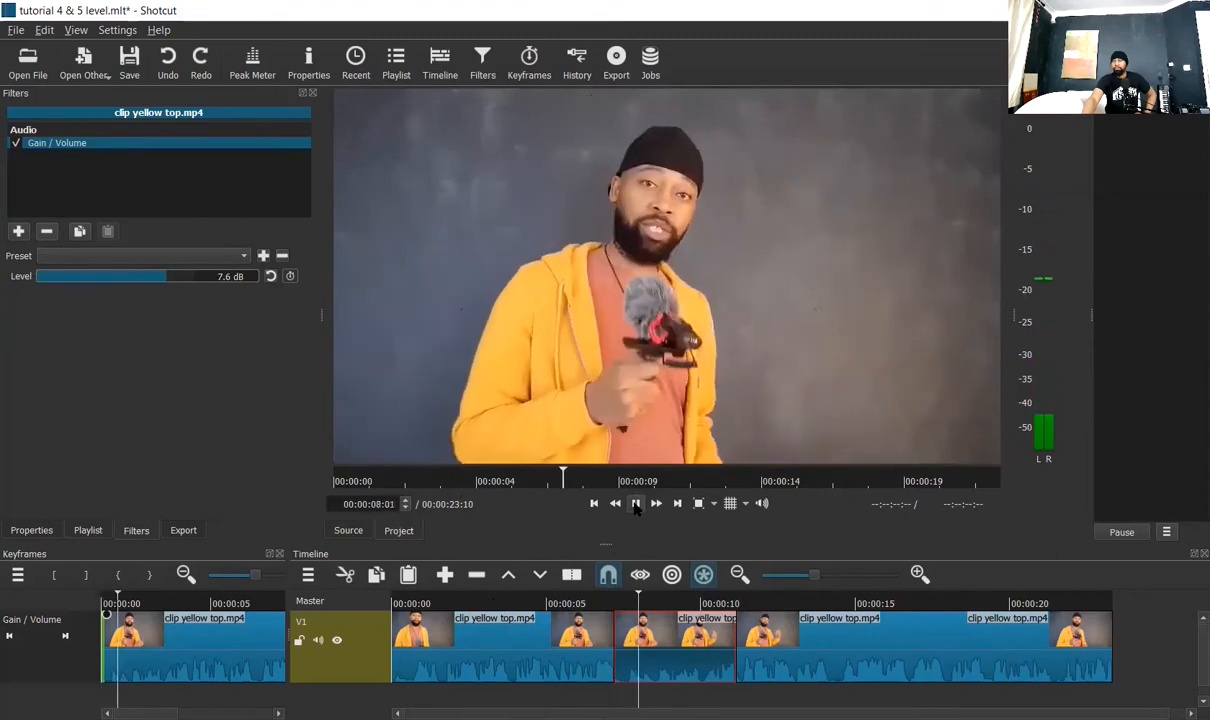
{"action": "left_click", "coordinate": [636, 507]}
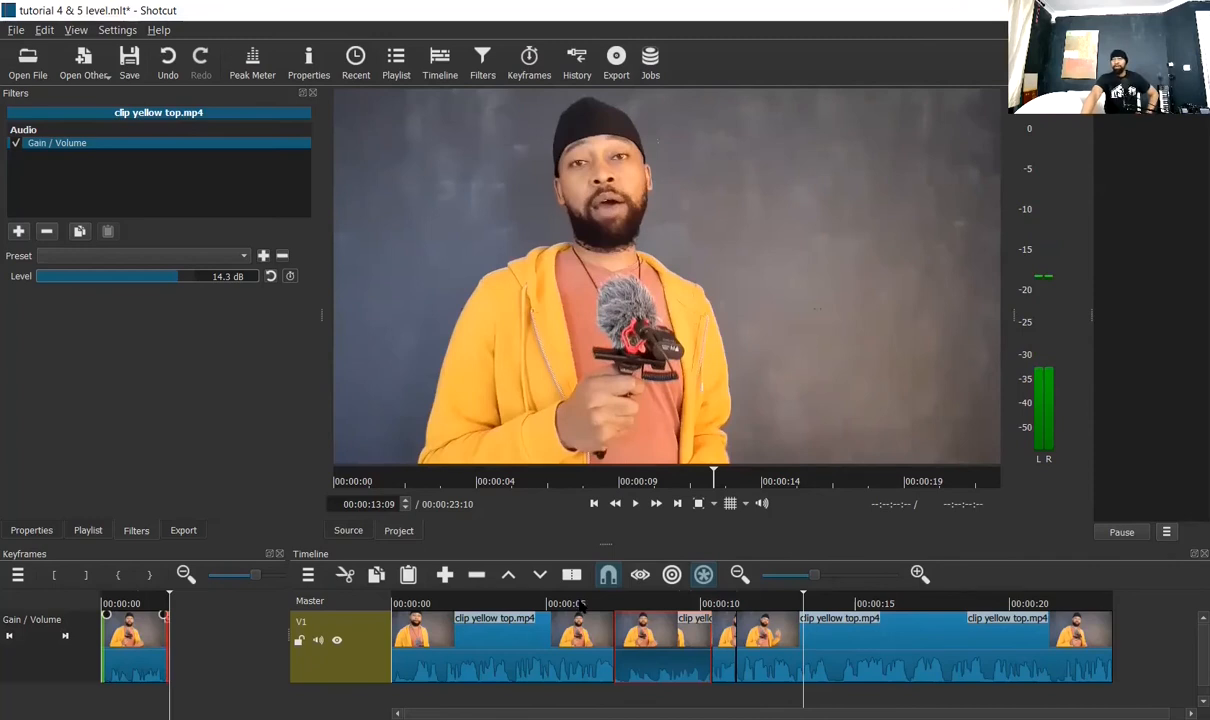
{"action": "left_click", "coordinate": [580, 605]}
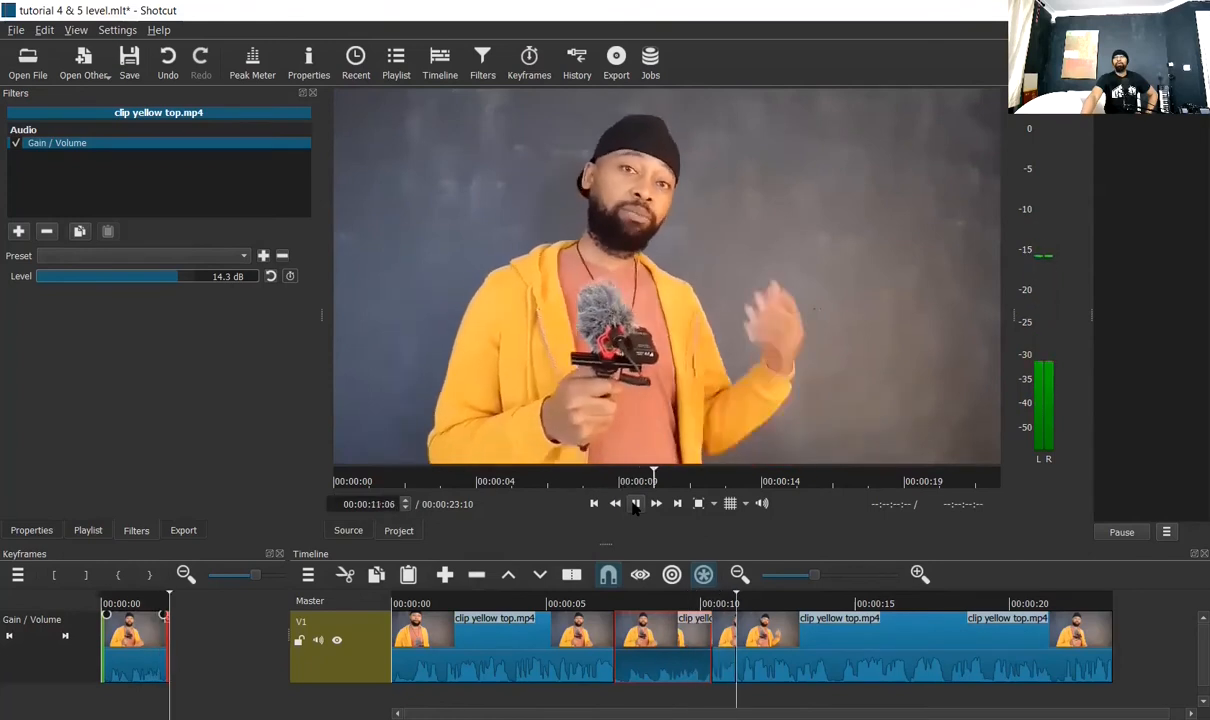
{"action": "left_click", "coordinate": [635, 504]}
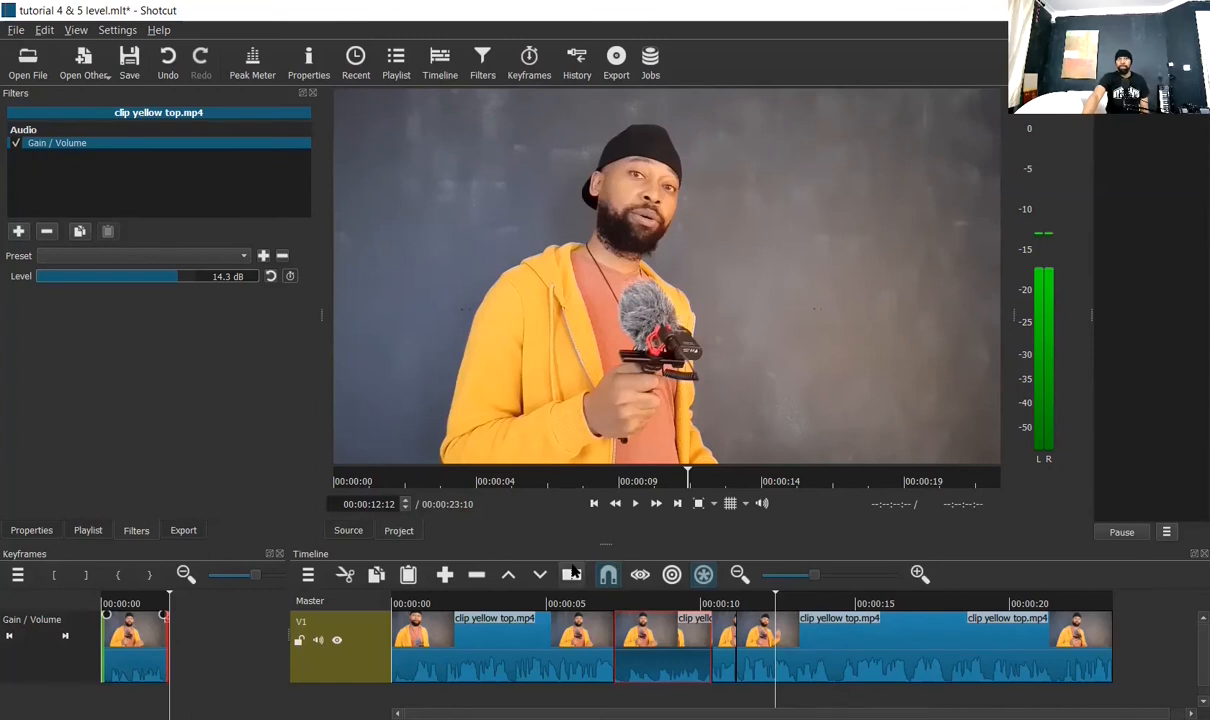
Add a second video track and place the Social Particles Wind - Instagram clip on it at 00:00:12:12
{"action": "left_click", "coordinate": [397, 66]}
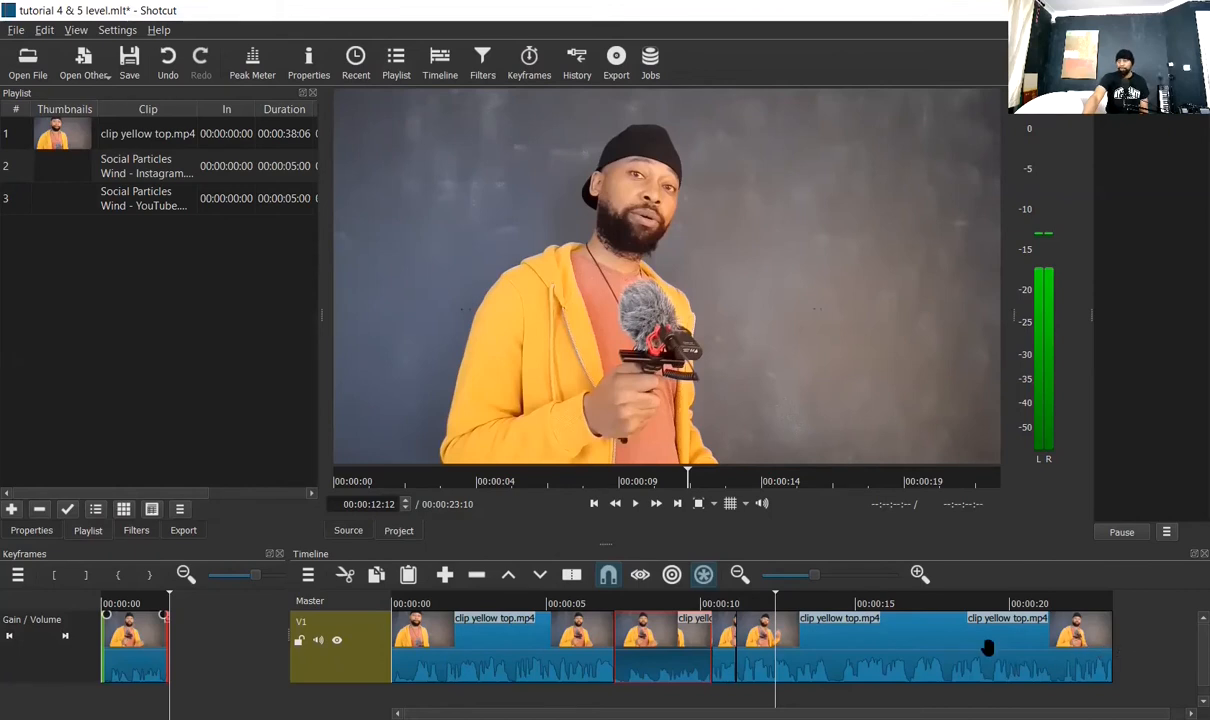
{"action": "right_click", "coordinate": [366, 648]}
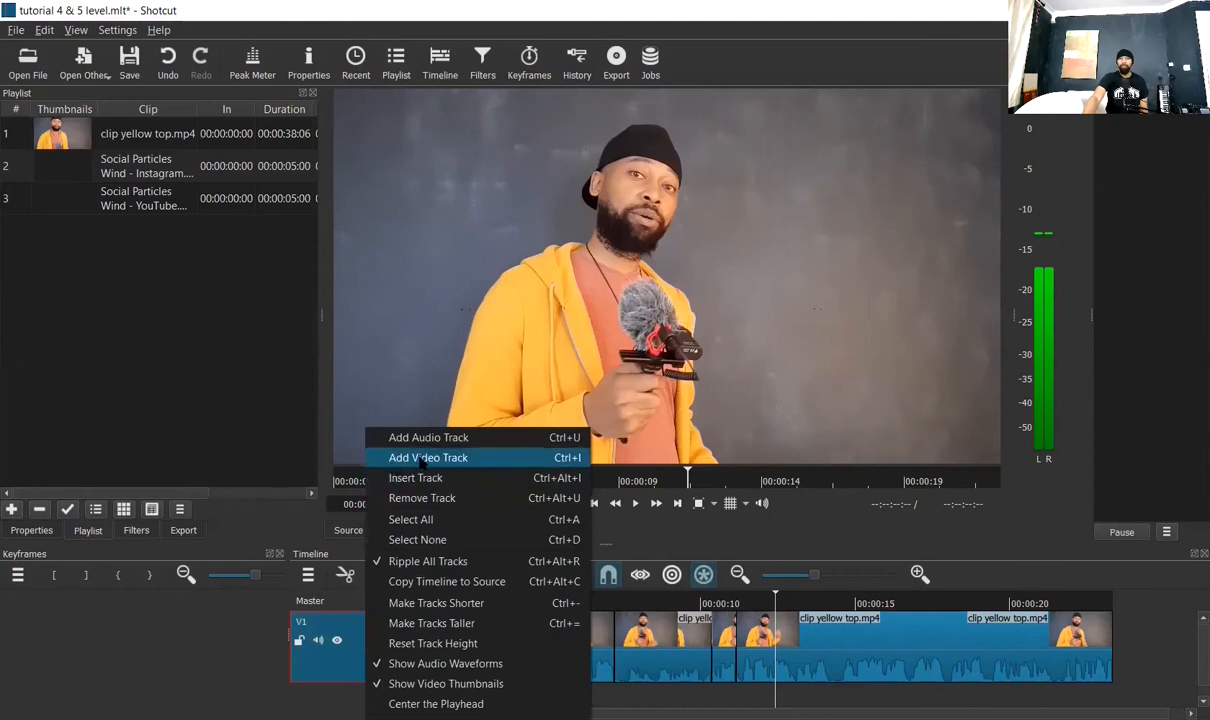
{"action": "left_click", "coordinate": [421, 459]}
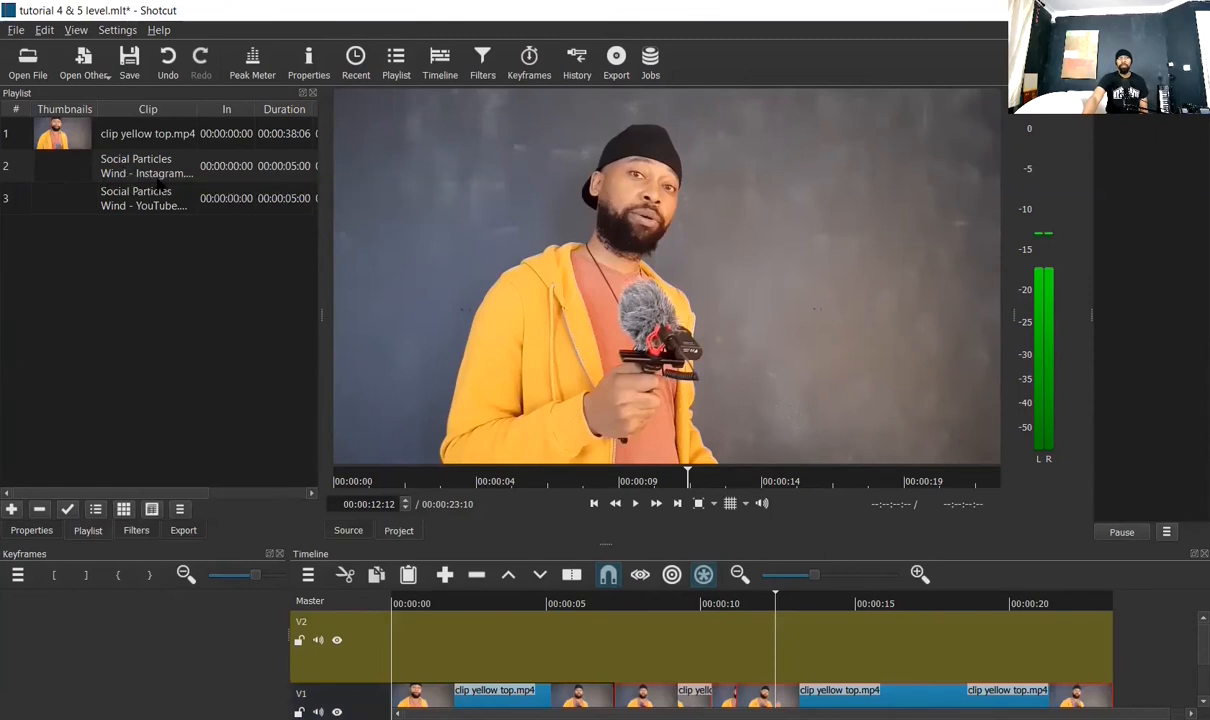
{"action": "left_click_drag", "start_coordinate": [66, 170], "coordinate": [772, 631]}
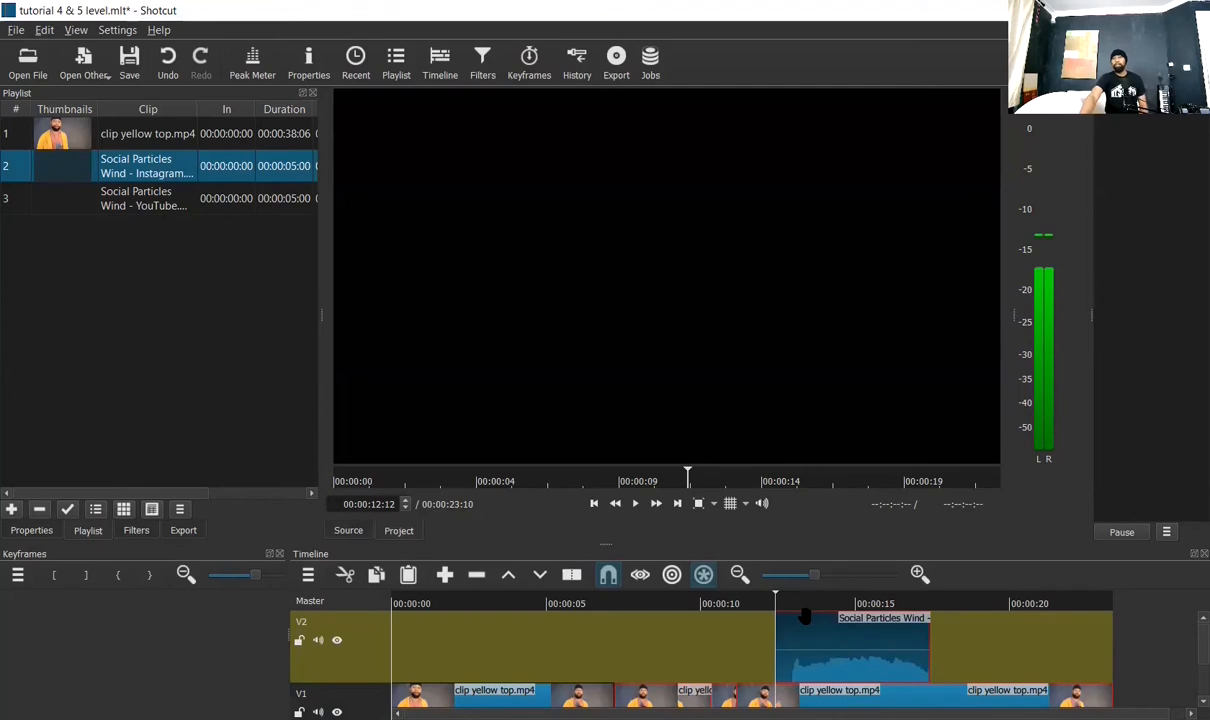
Play the Instagram overlay through and move it along its track to start at about 00:00:14
{"action": "left_click", "coordinate": [635, 504]}
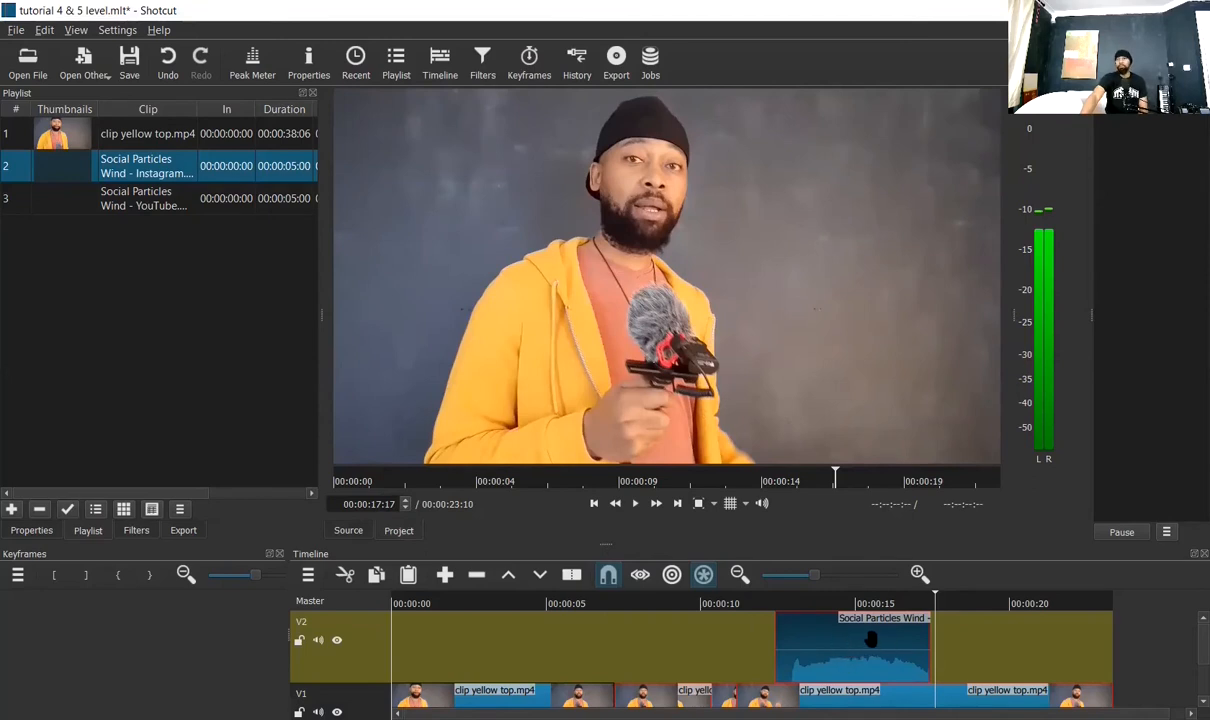
{"action": "left_click_drag", "start_coordinate": [875, 639], "coordinate": [928, 652]}
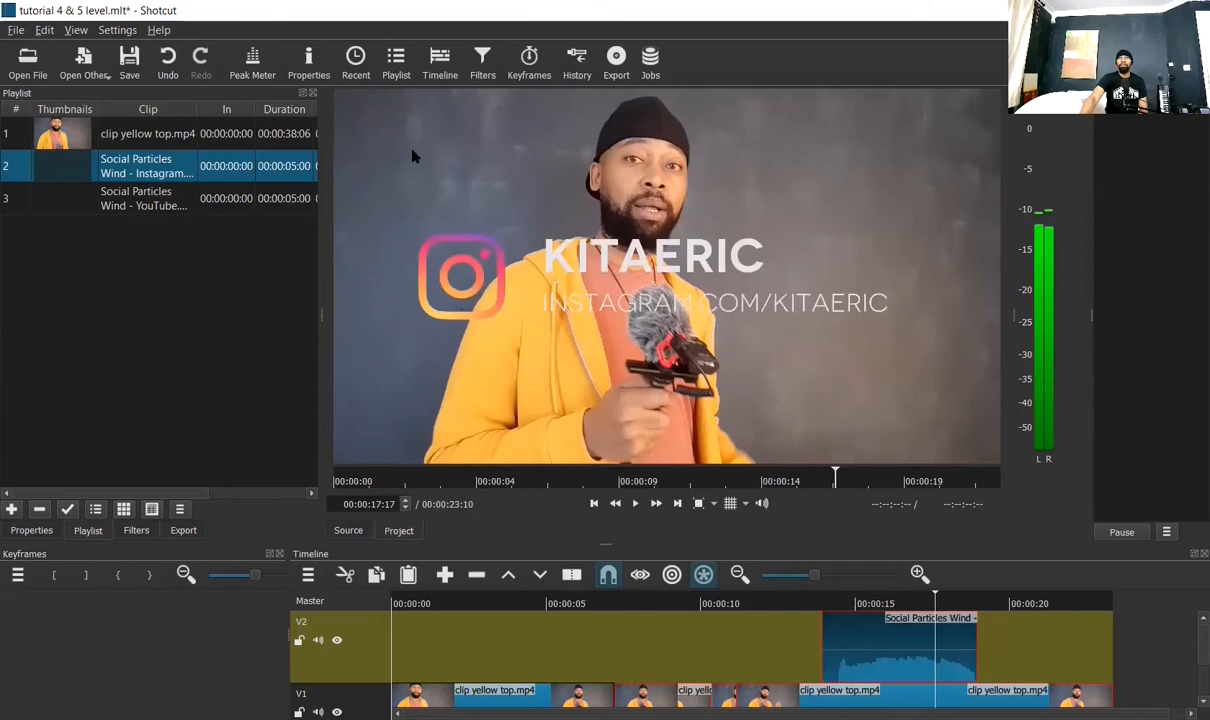
Add a Gain / Volume audio filter to the Instagram overlay and set its level to -14.4 dB
{"action": "left_click", "coordinate": [482, 58]}
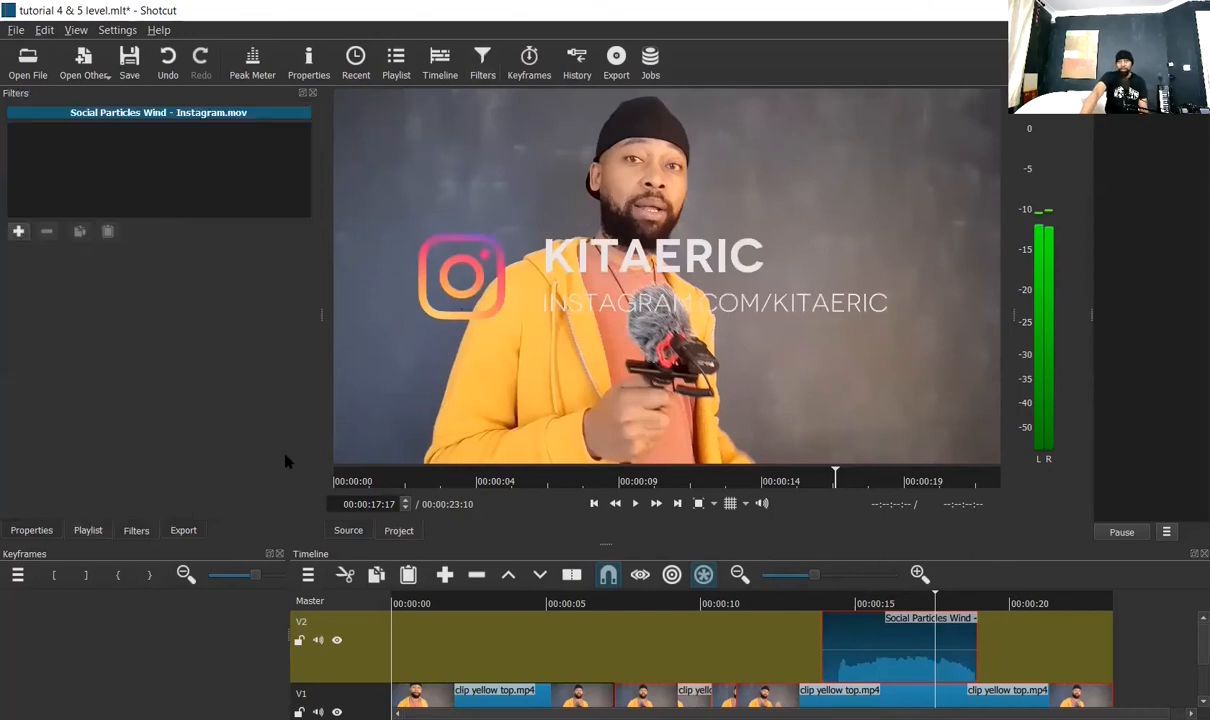
{"action": "left_click", "coordinate": [18, 232]}
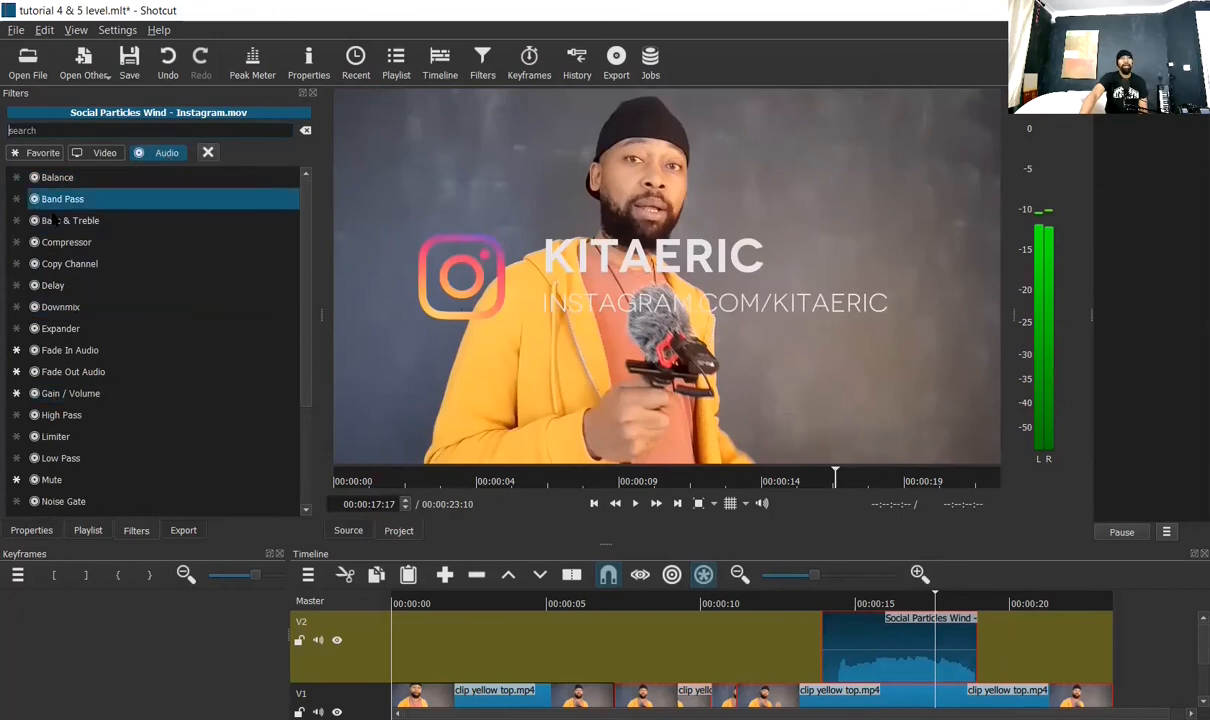
{"action": "left_click", "coordinate": [57, 397]}
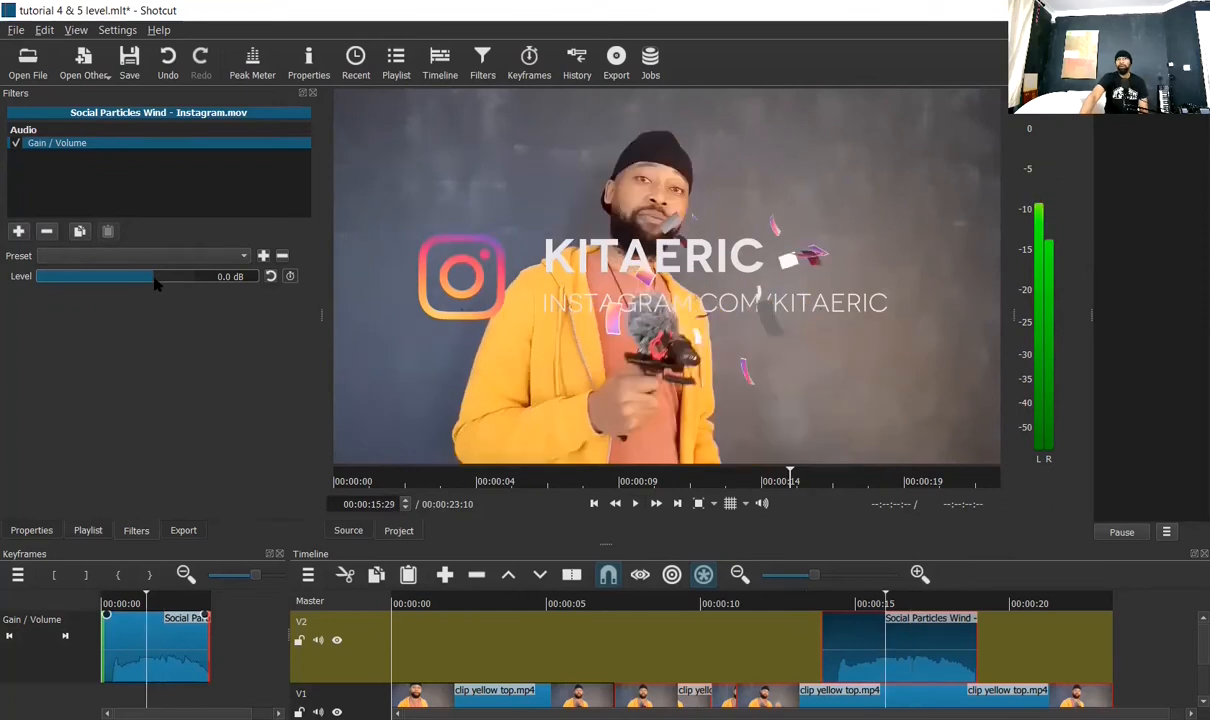
{"action": "left_click_drag", "start_coordinate": [155, 283], "coordinate": [131, 287]}
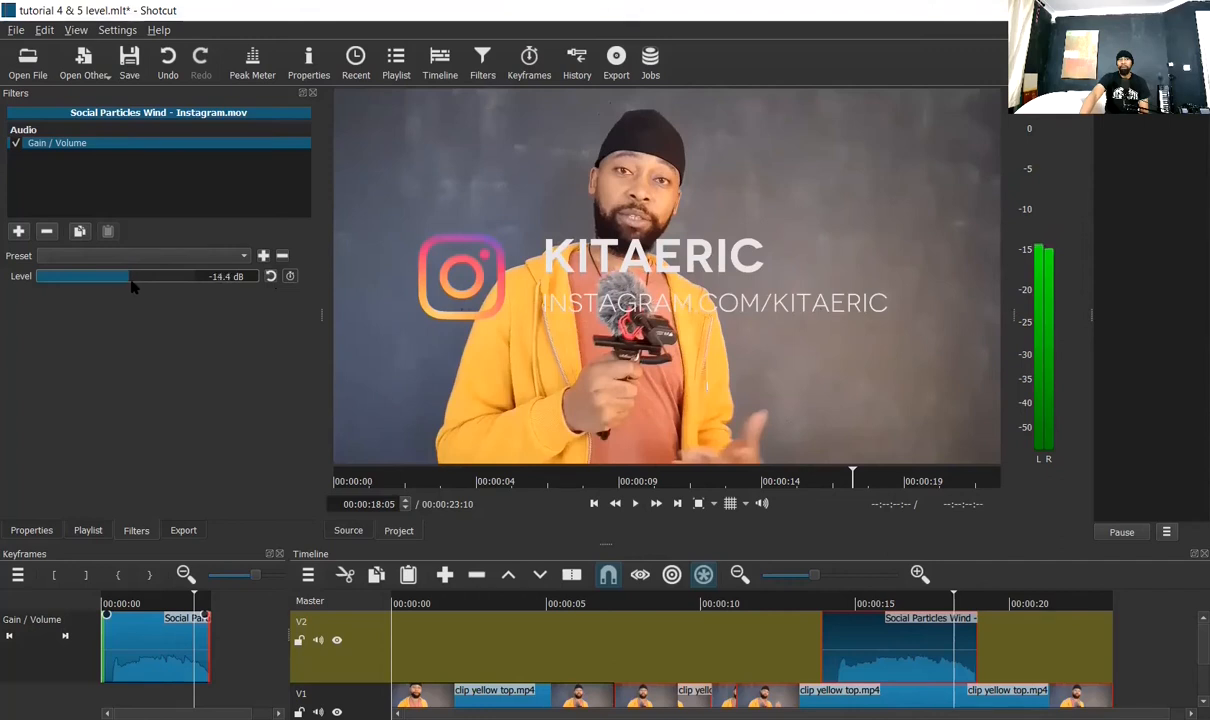
Play the timeline from about 00:00:12 through the Instagram overlay to check its audio level against the speech
{"action": "left_click", "coordinate": [765, 600]}
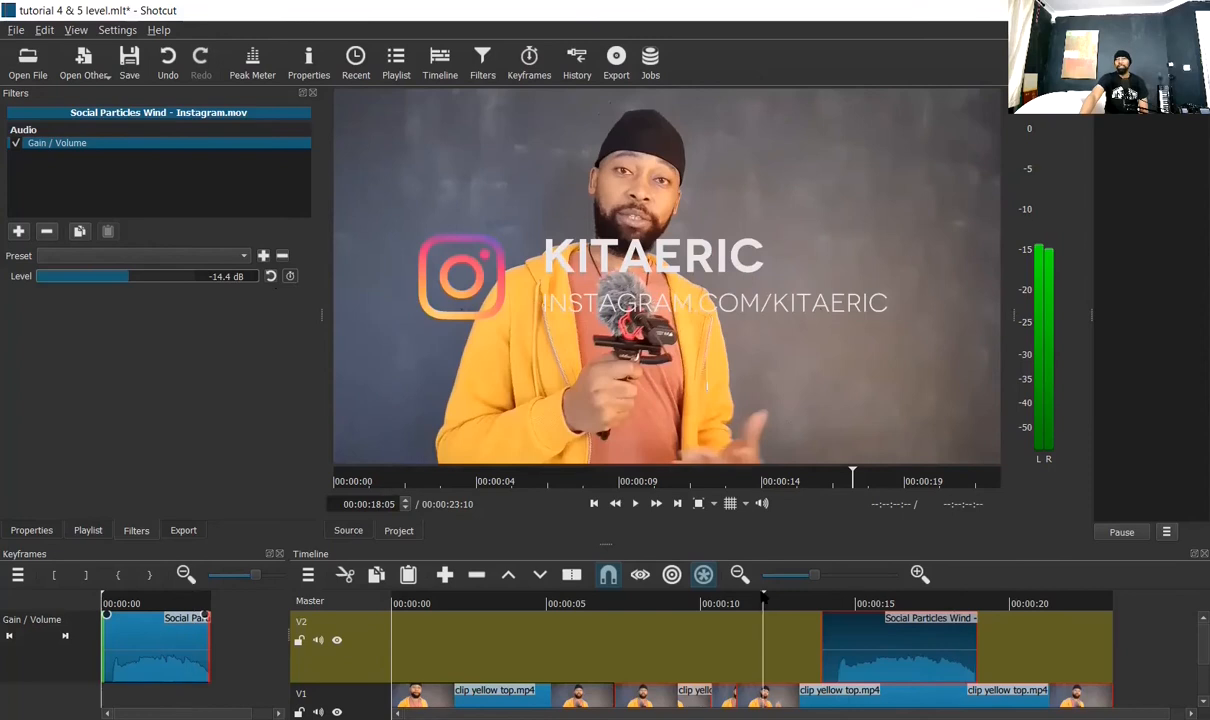
{"action": "left_click", "coordinate": [636, 503]}
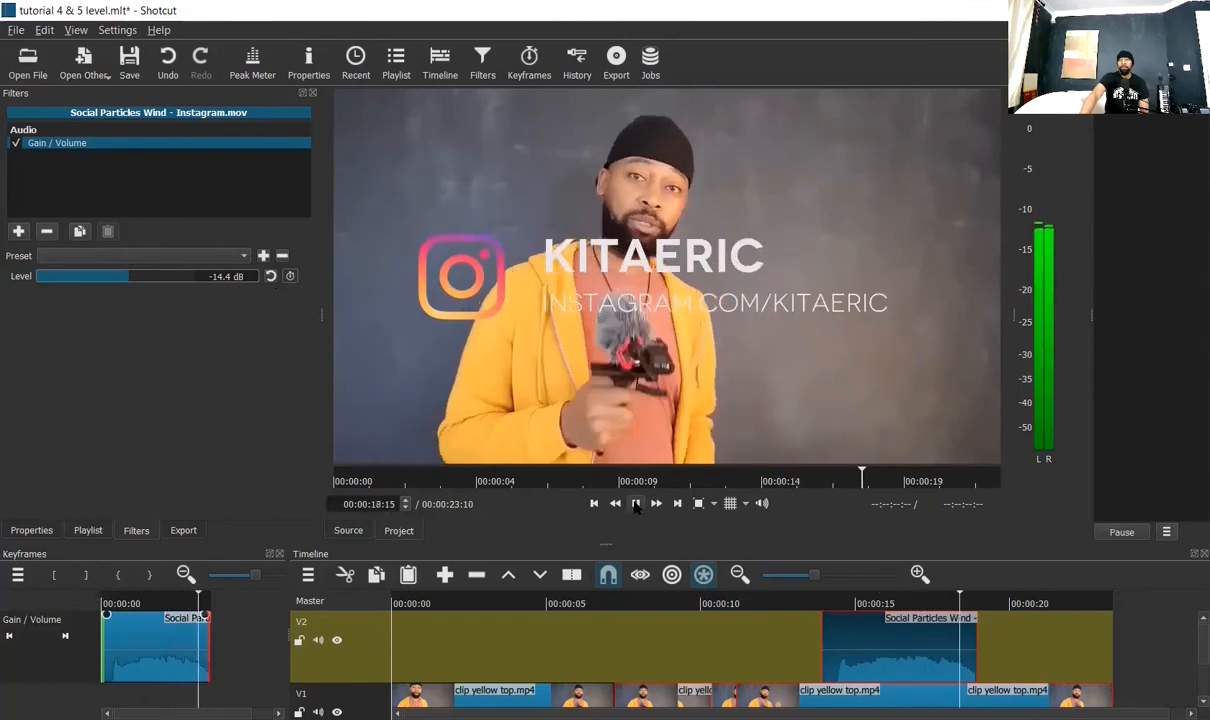
{"action": "left_click", "coordinate": [636, 504]}
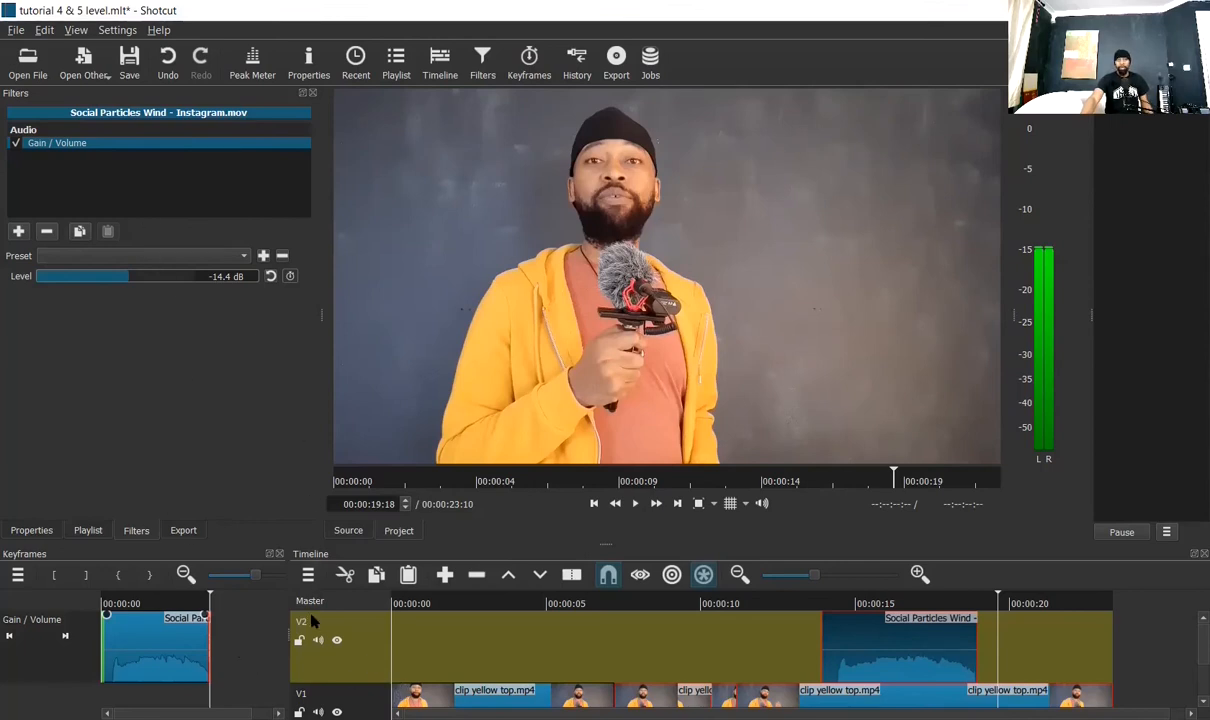
Add a third video track, place the Social Particles Wind - YouTube clip on it at 00:00:02:26, and play it
{"action": "right_click", "coordinate": [364, 638]}
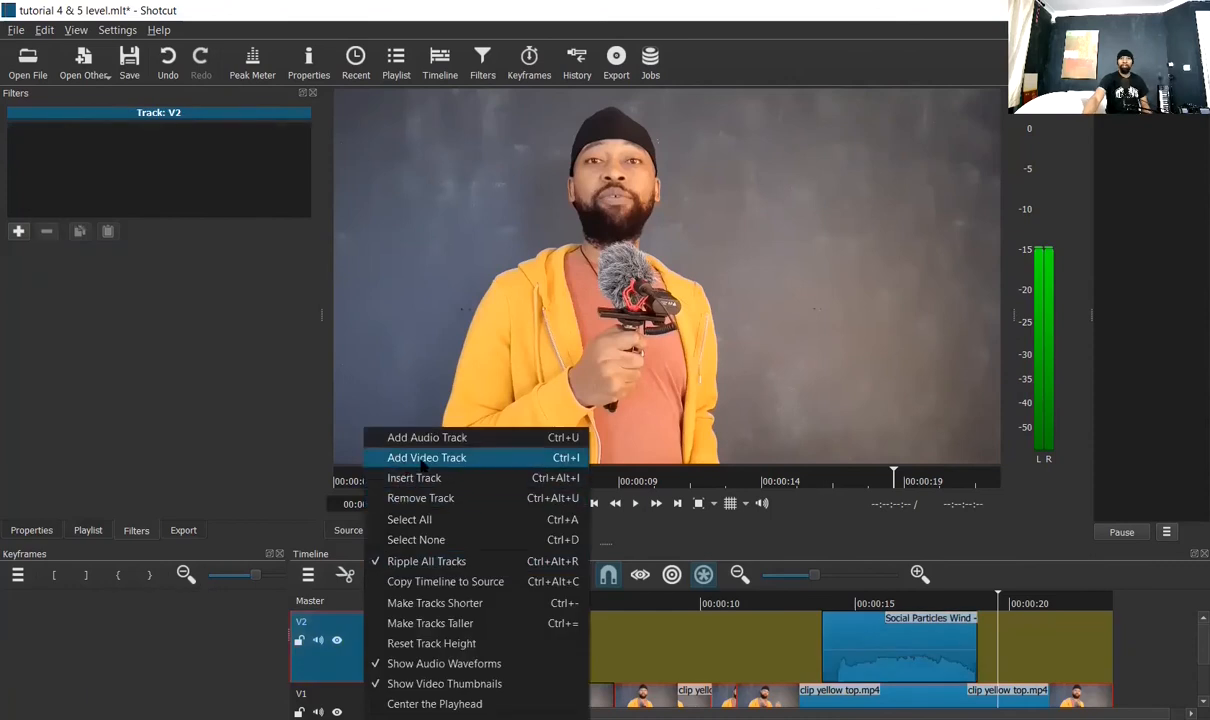
{"action": "left_click", "coordinate": [424, 457]}
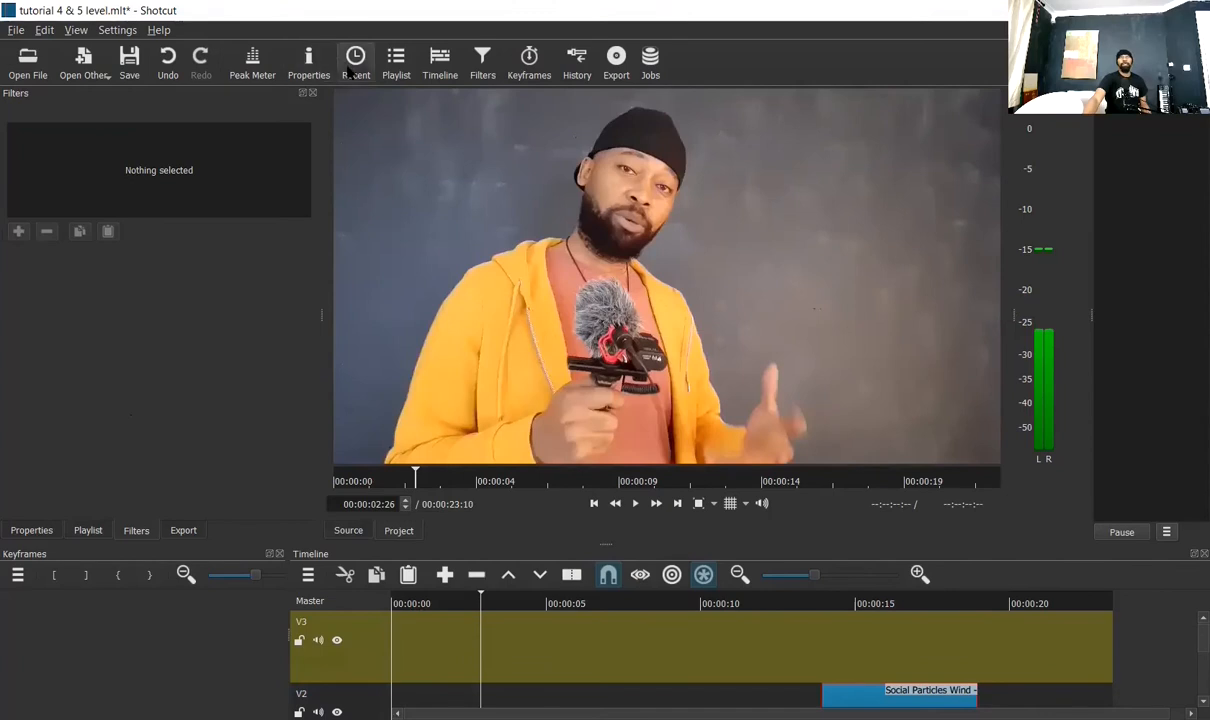
{"action": "left_click", "coordinate": [396, 62]}
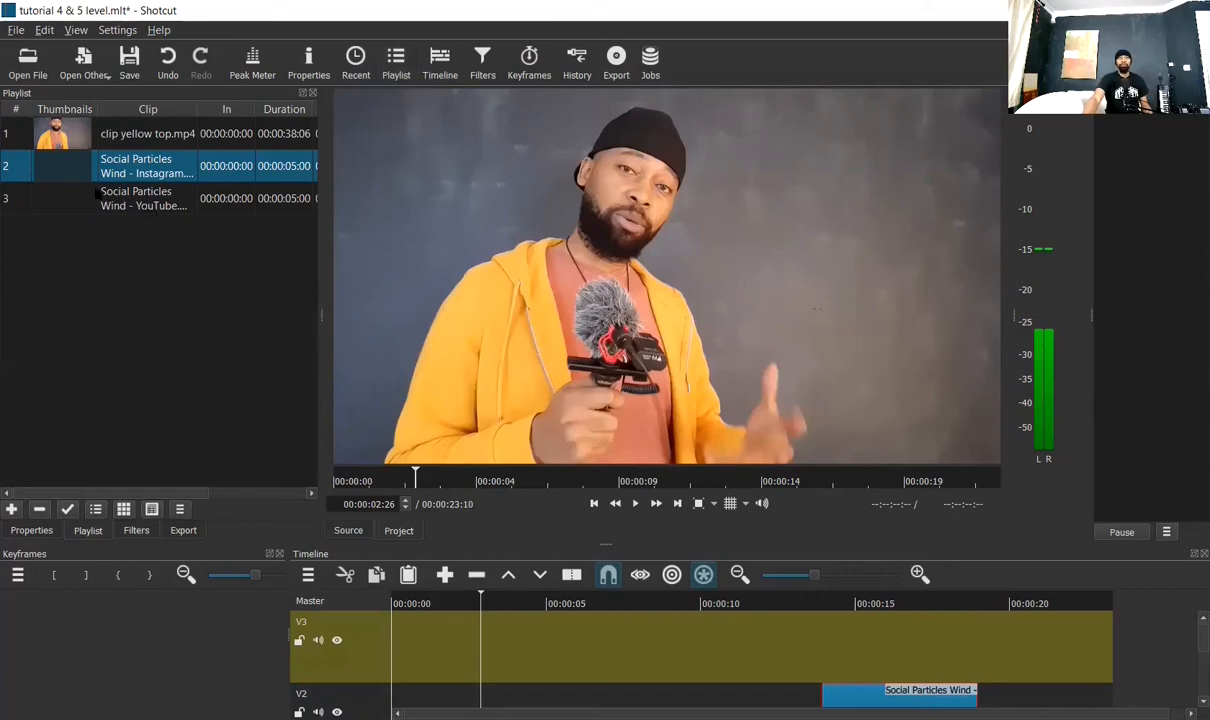
{"action": "left_click_drag", "start_coordinate": [78, 202], "coordinate": [487, 633]}
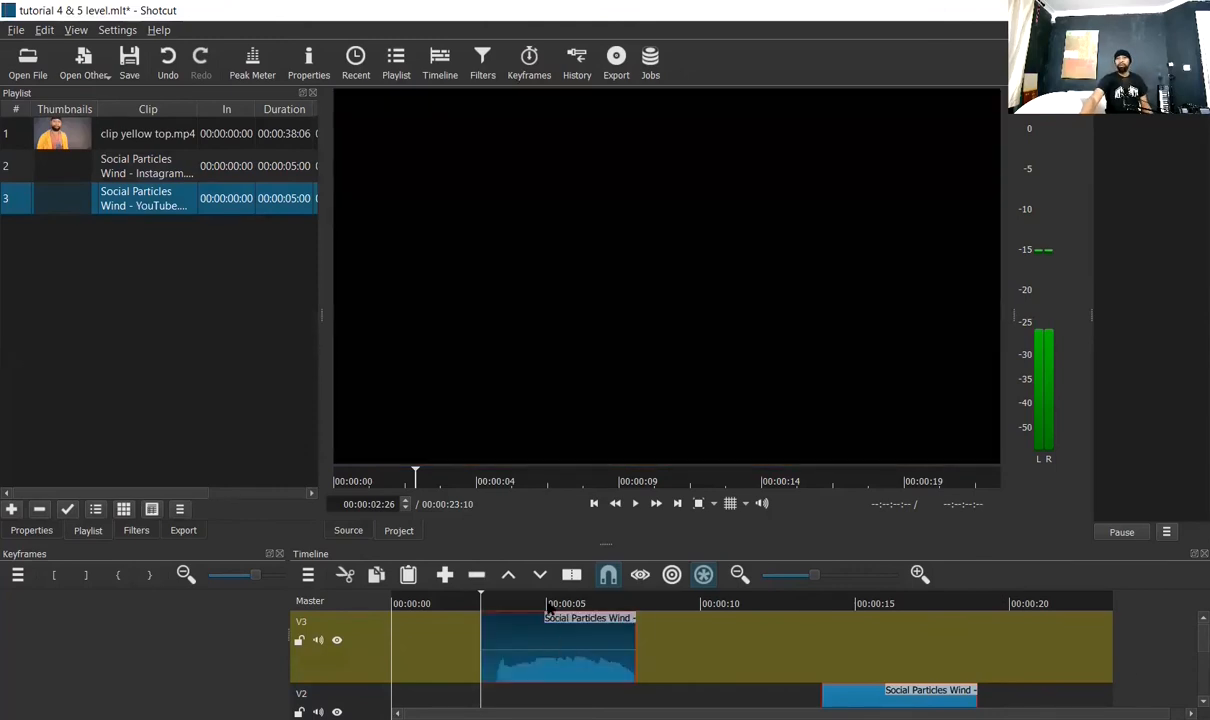
{"action": "left_click", "coordinate": [636, 504]}
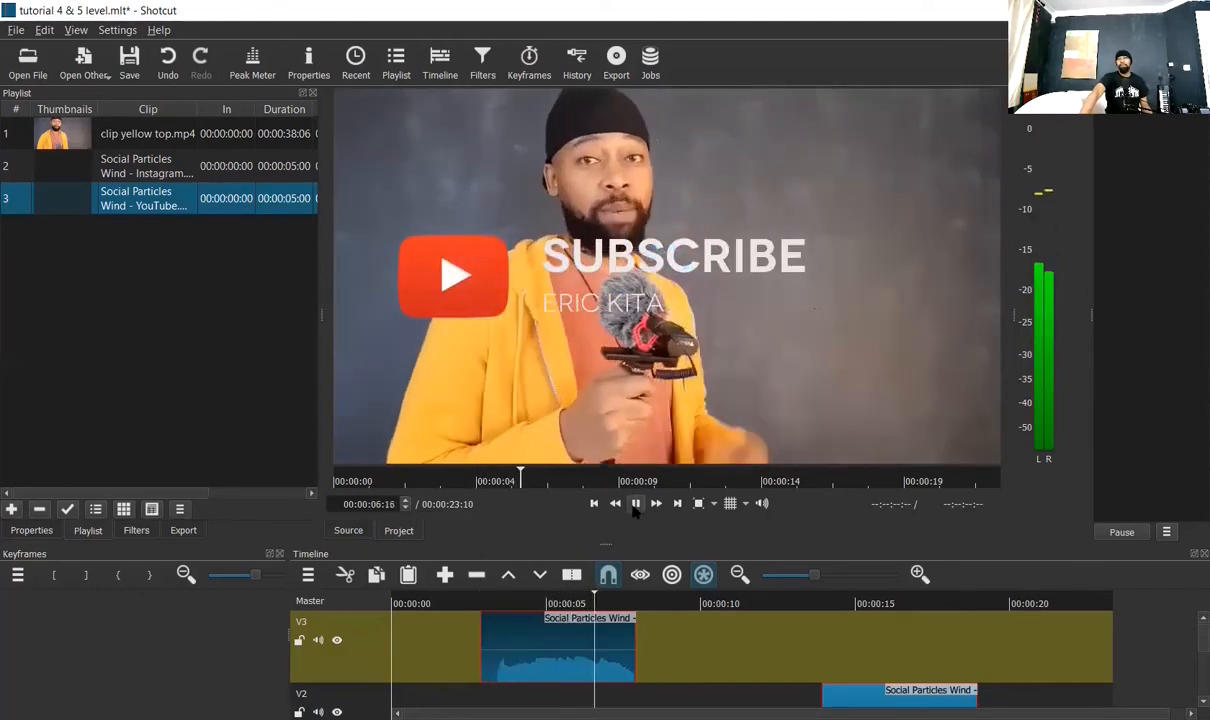
{"action": "left_click", "coordinate": [636, 504]}
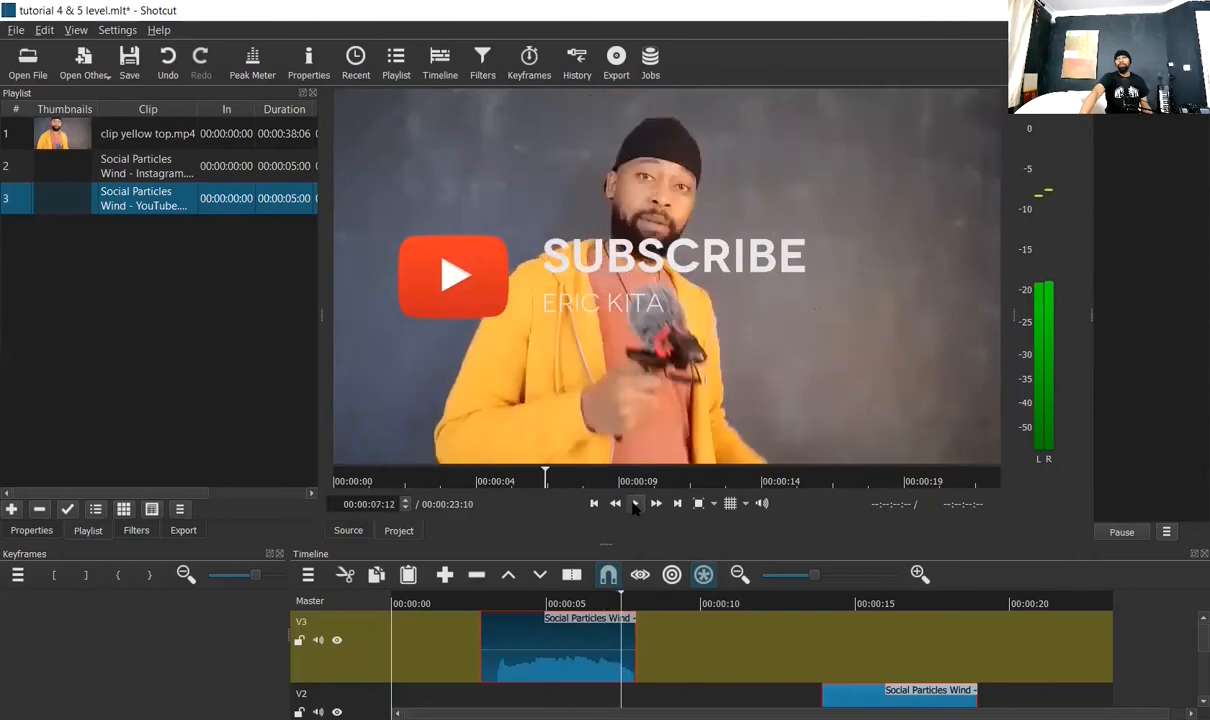
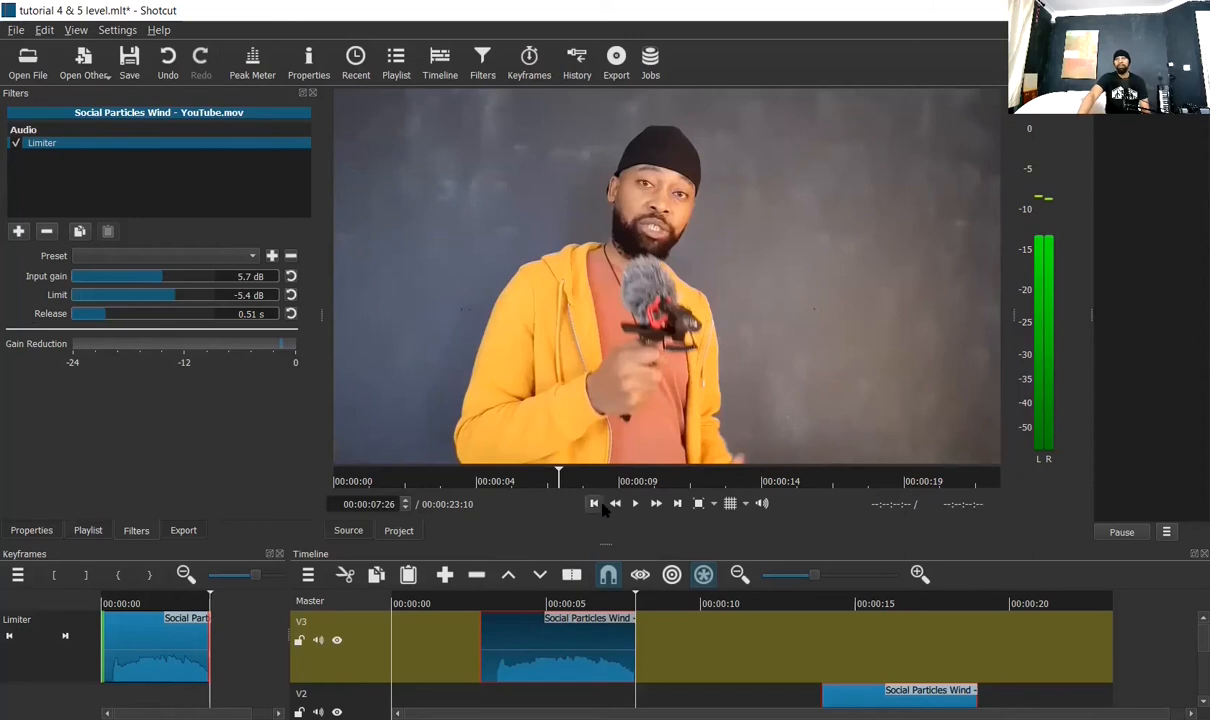
Play the timeline from 00:00:01:10 through the YouTube overlay to check the Limiter filter's effect on its audio
{"action": "left_click", "coordinate": [594, 504]}
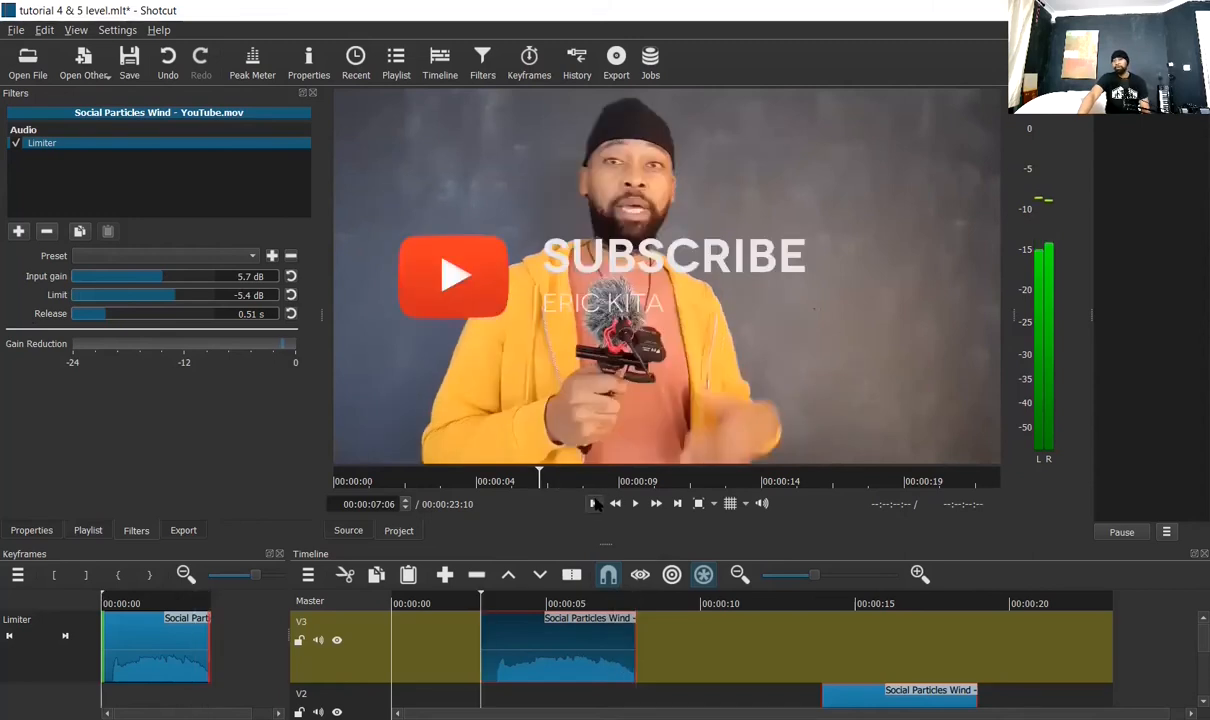
{"action": "left_click", "coordinate": [434, 603]}
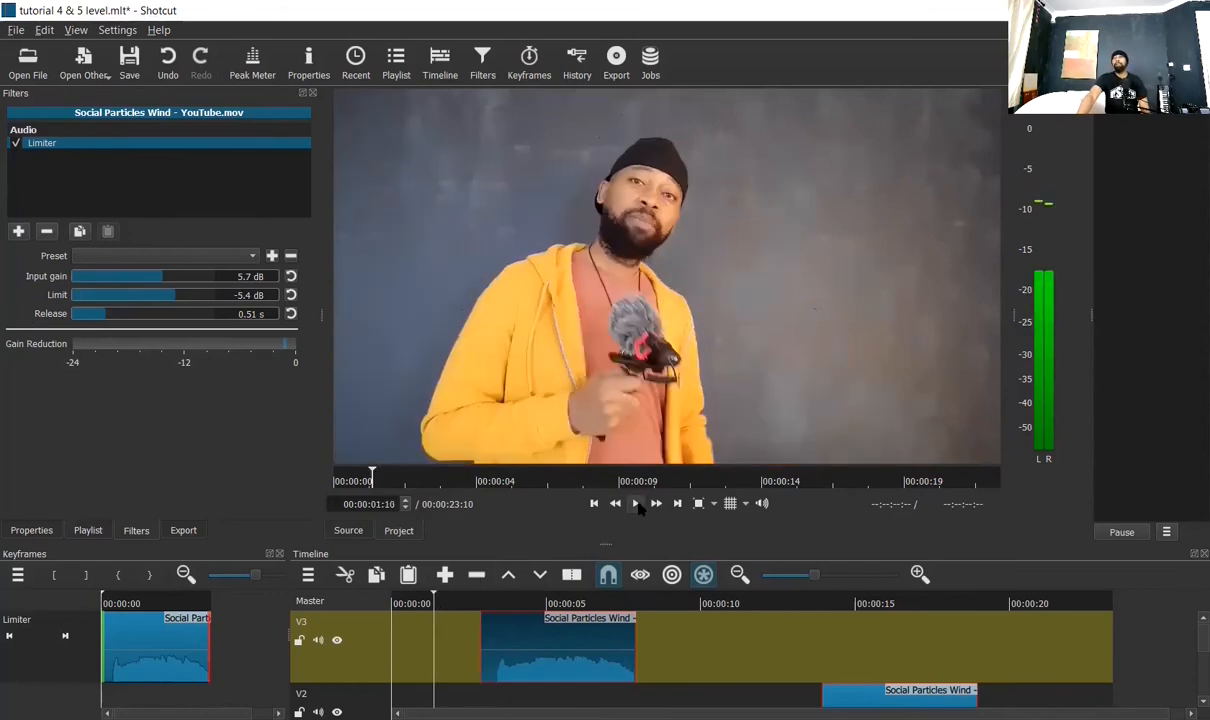
{"action": "left_click", "coordinate": [638, 505]}
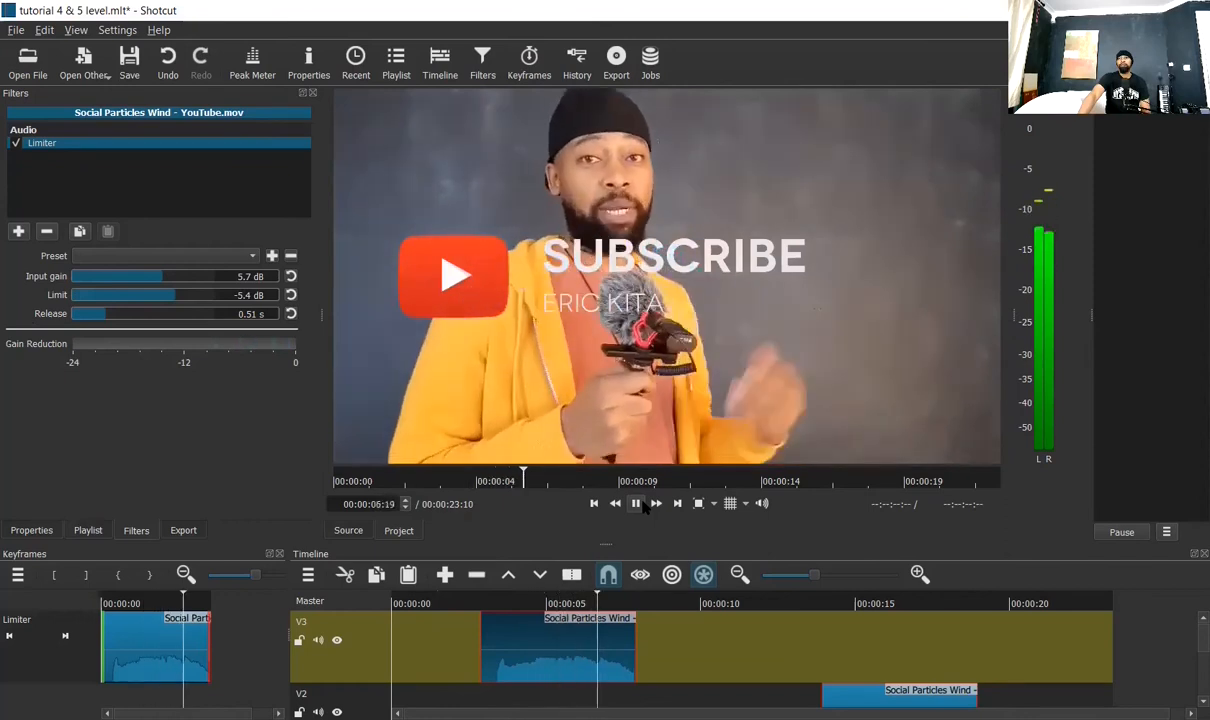
{"action": "left_click", "coordinate": [637, 504]}
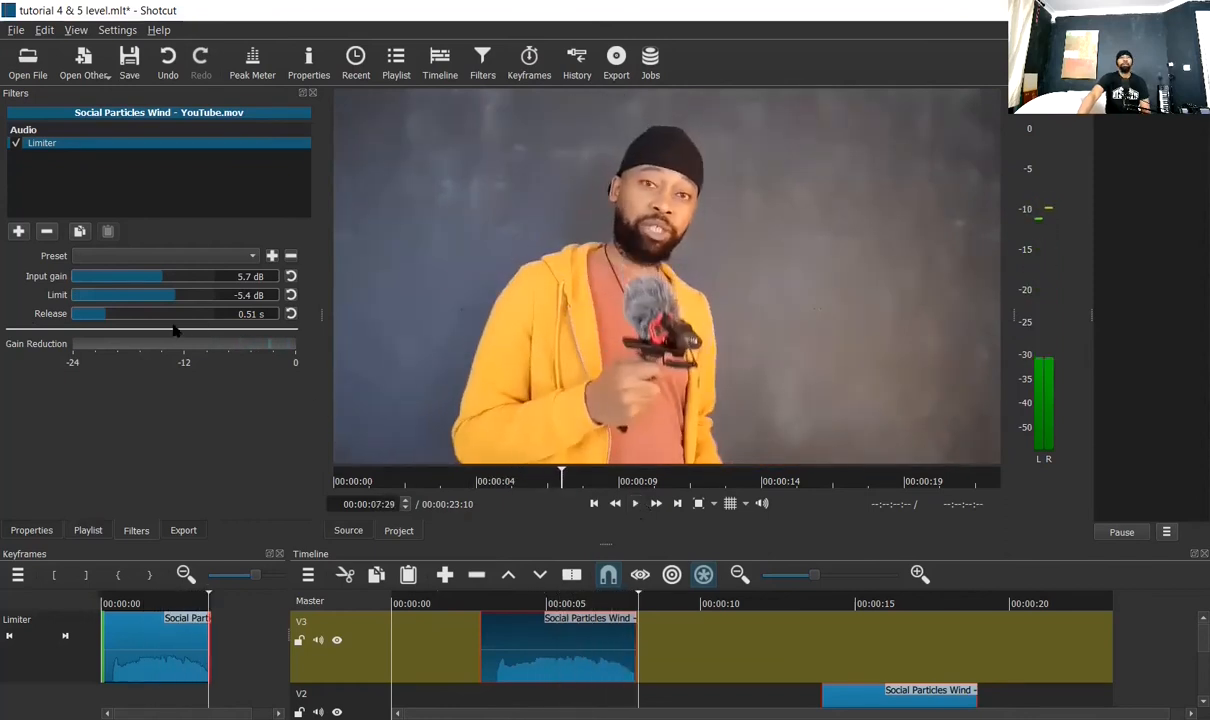
Set the YouTube overlay's Limiter input gain to 3.2 dB and play the timeline from the beginning
{"action": "left_click", "coordinate": [155, 278]}
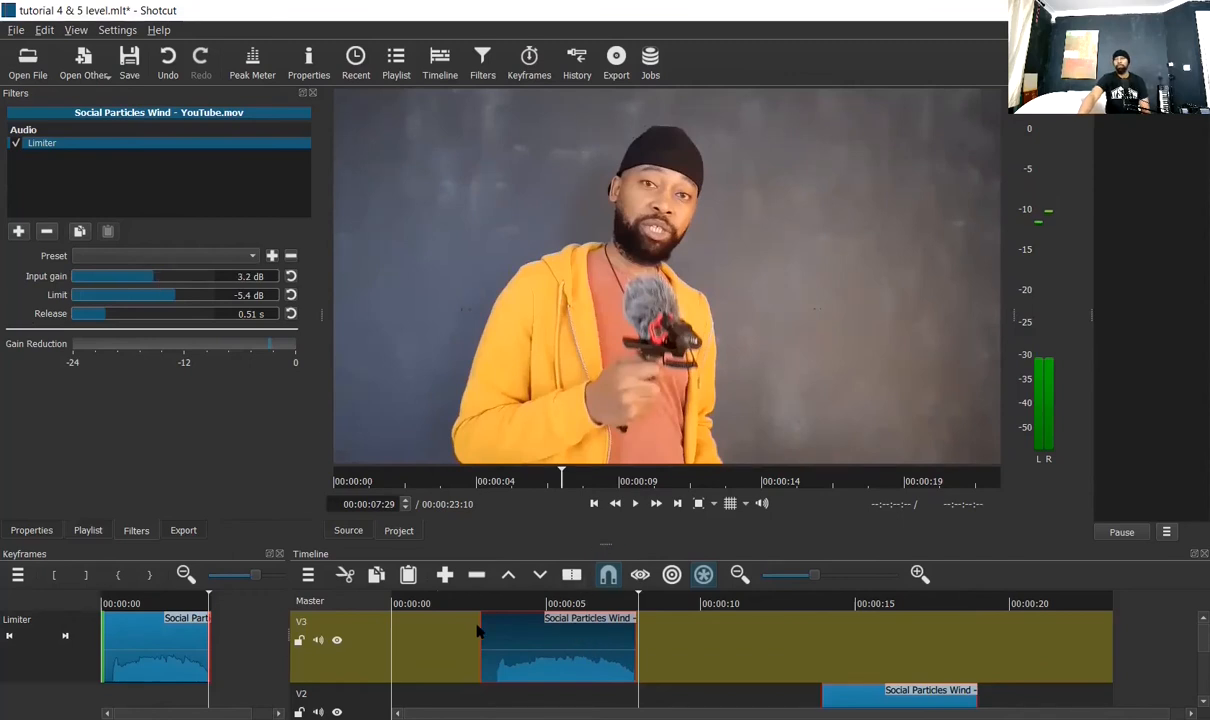
{"action": "left_click", "coordinate": [593, 504]}
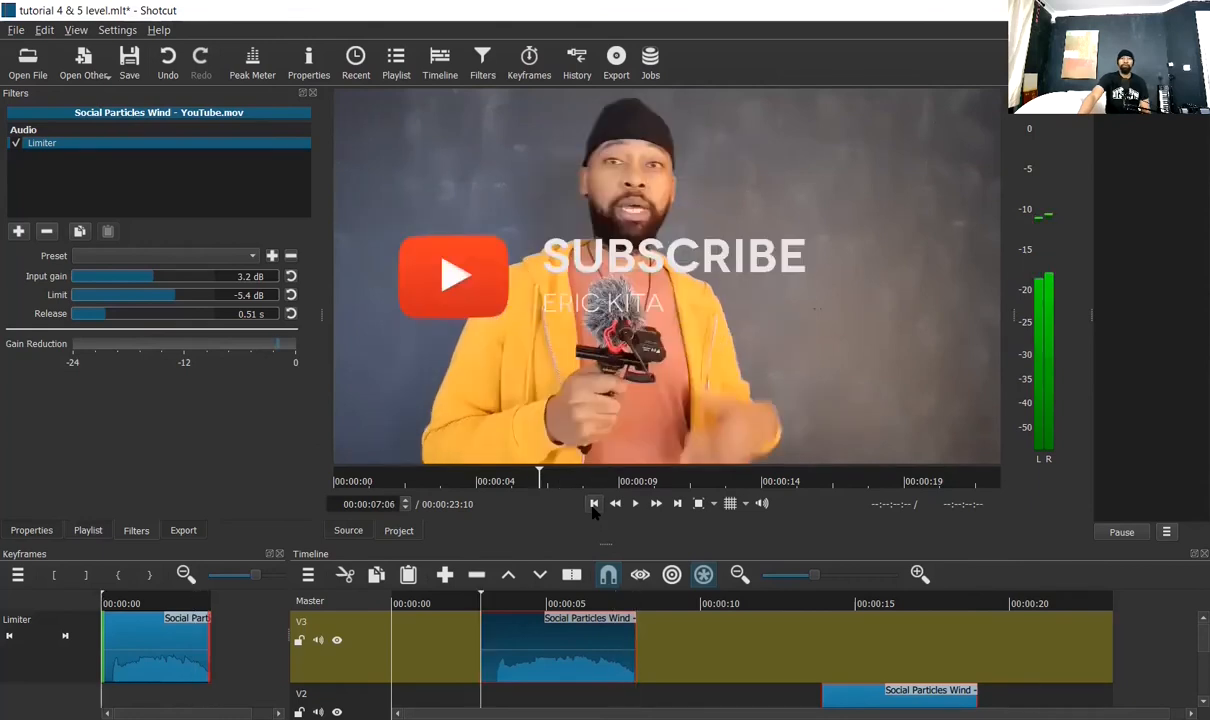
{"action": "left_click", "coordinate": [593, 504]}
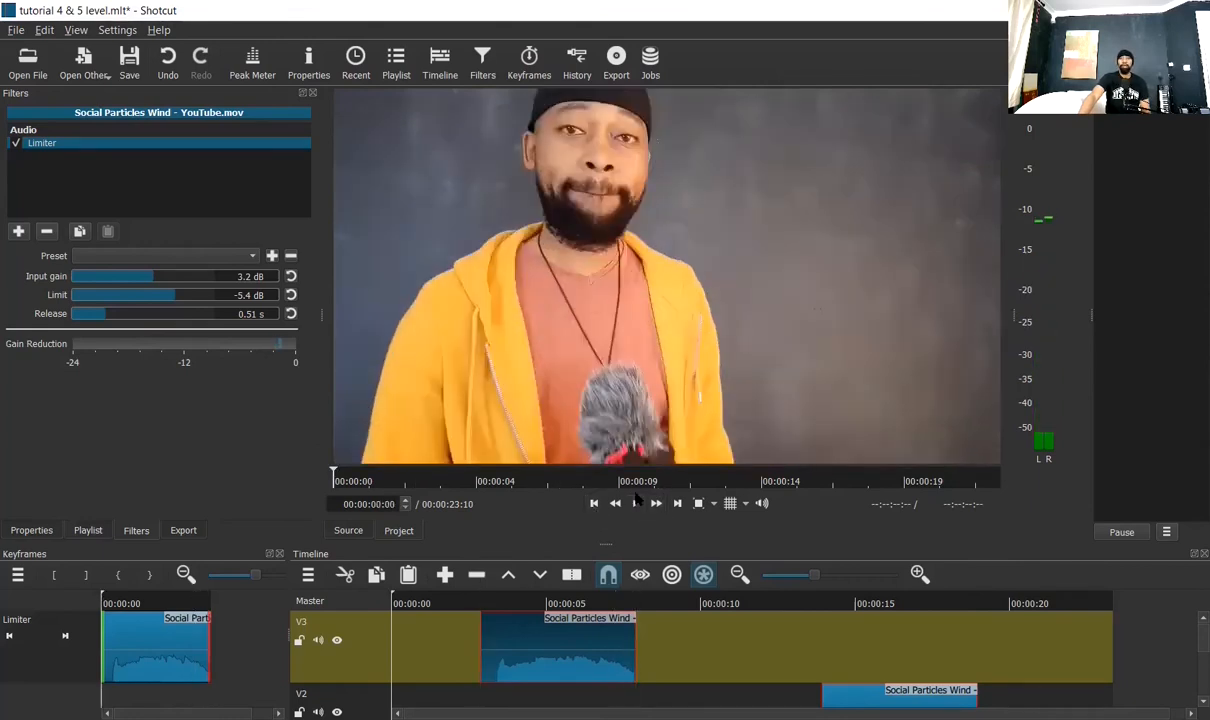
{"action": "left_click", "coordinate": [636, 503]}
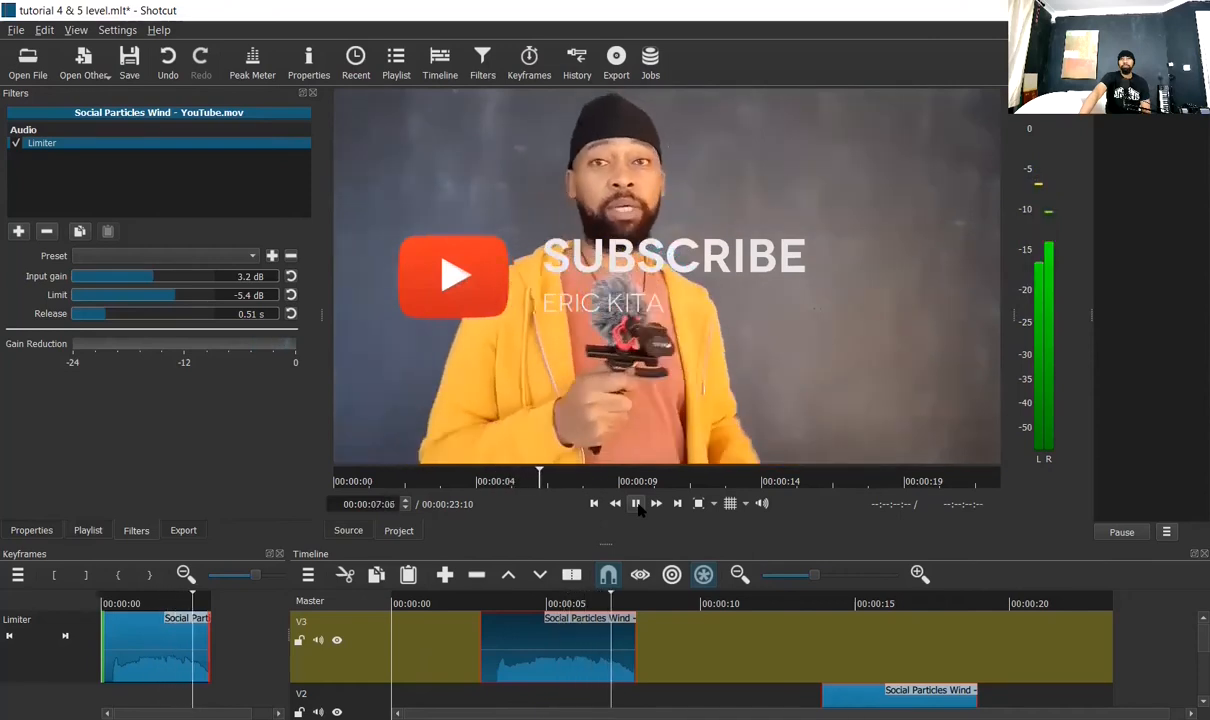
{"action": "left_click", "coordinate": [636, 504]}
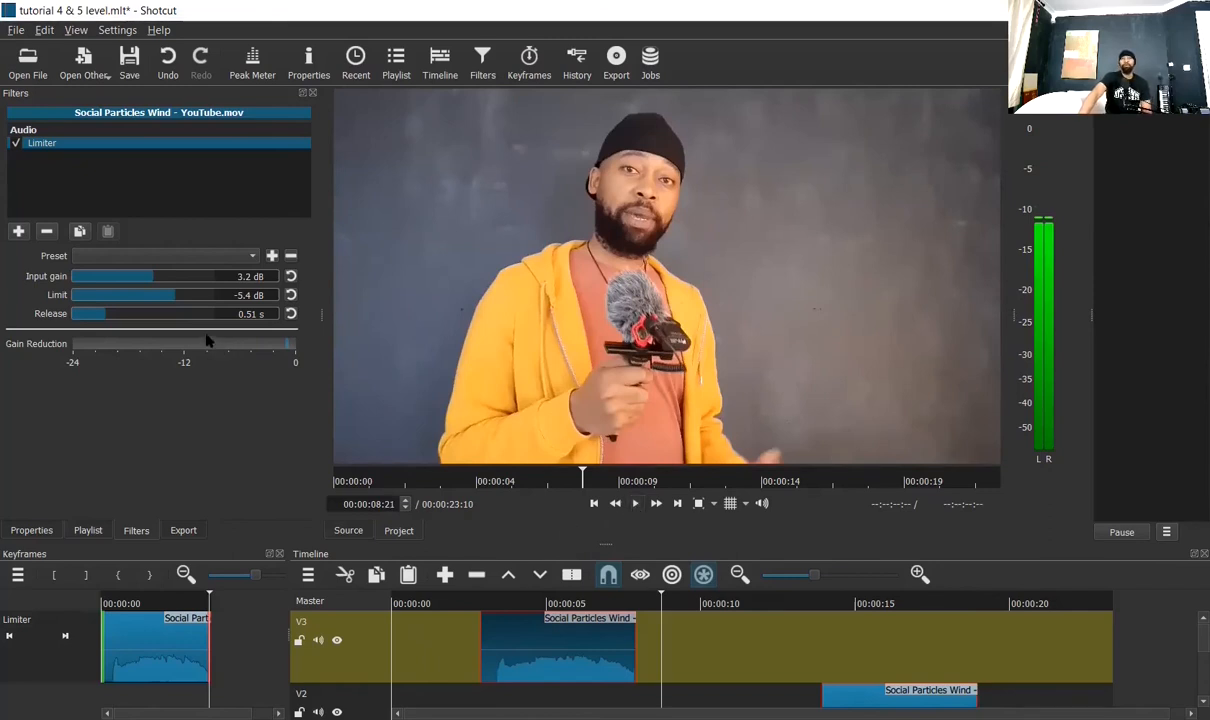
Set the YouTube overlay's Limiter input gain to -2.6 dB and play the timeline from just before the overlay
{"action": "left_click", "coordinate": [150, 282]}
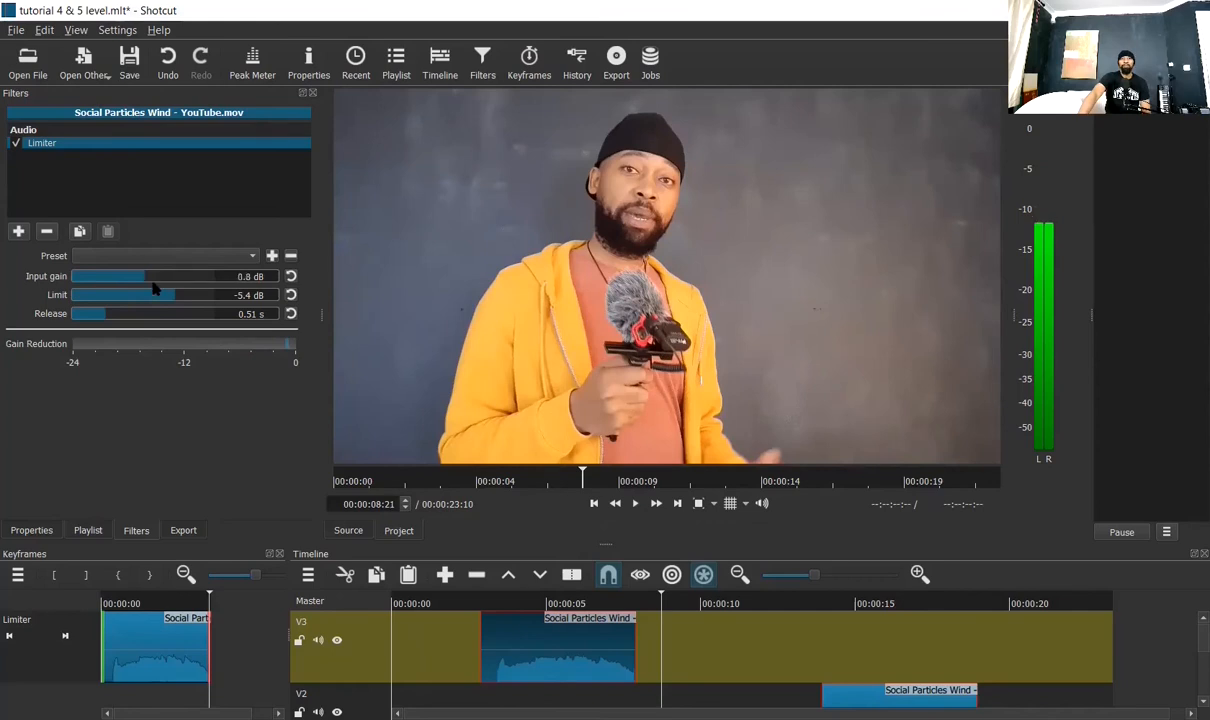
{"action": "left_click_drag", "start_coordinate": [143, 283], "coordinate": [135, 286]}
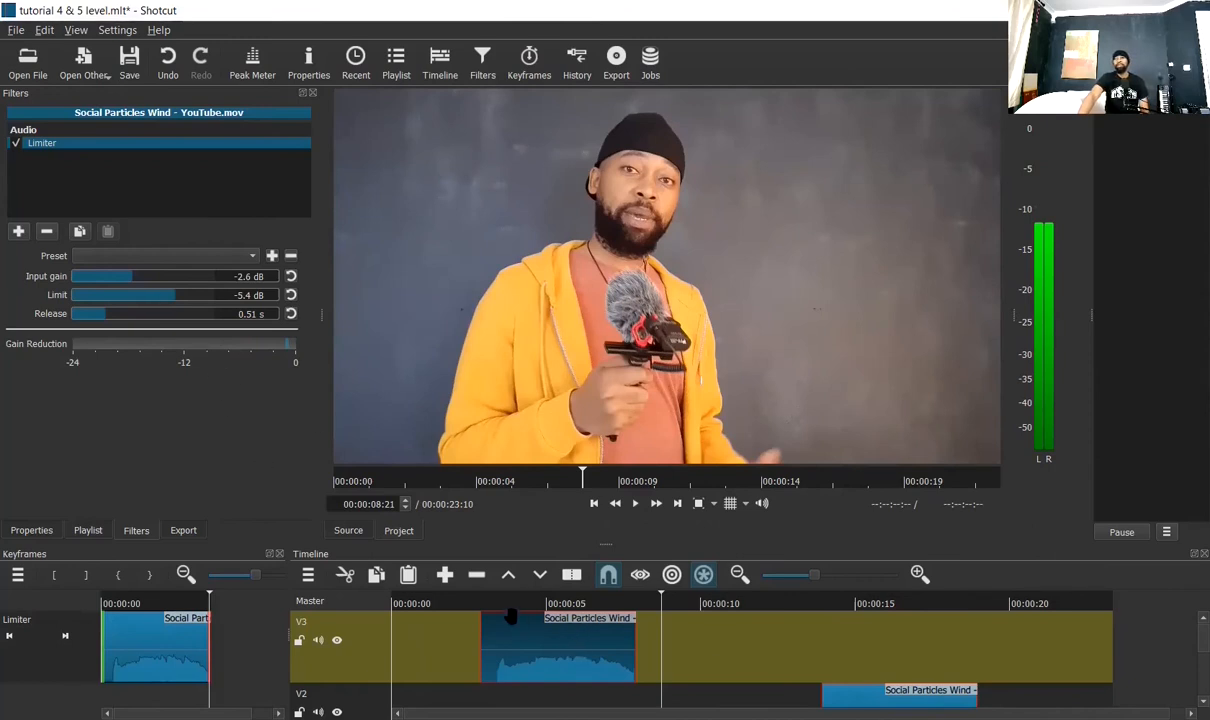
{"action": "left_click", "coordinate": [459, 602]}
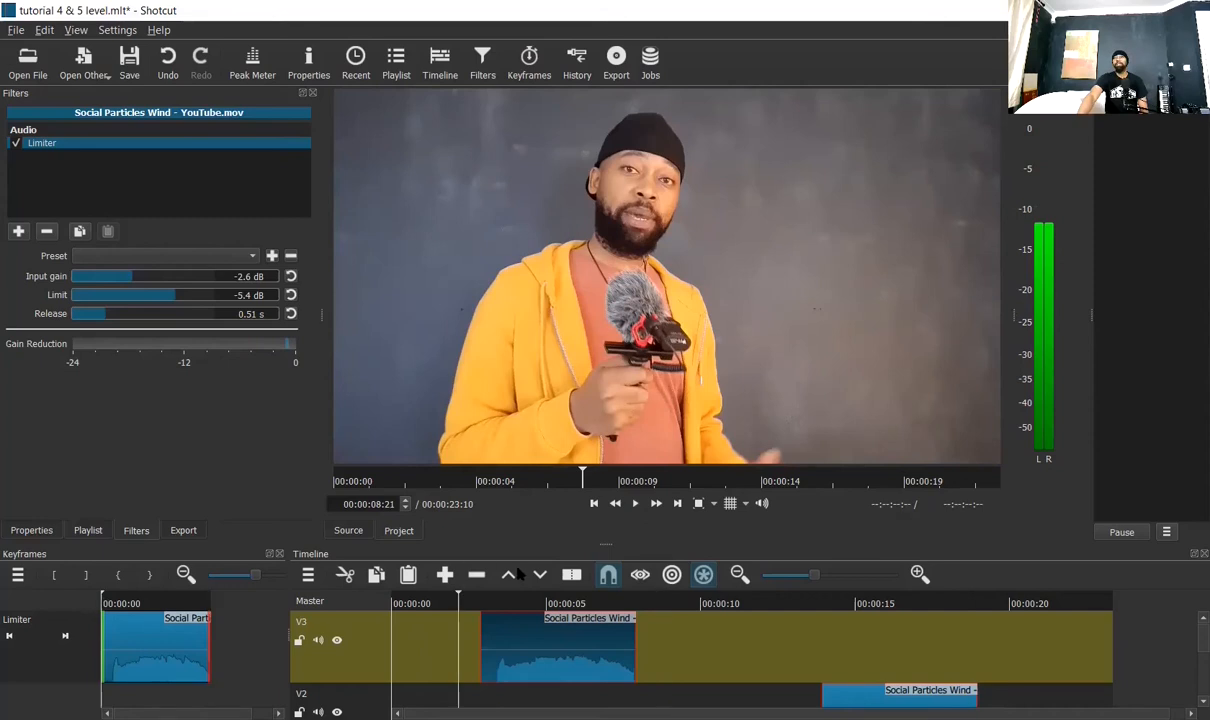
{"action": "left_click", "coordinate": [636, 504]}
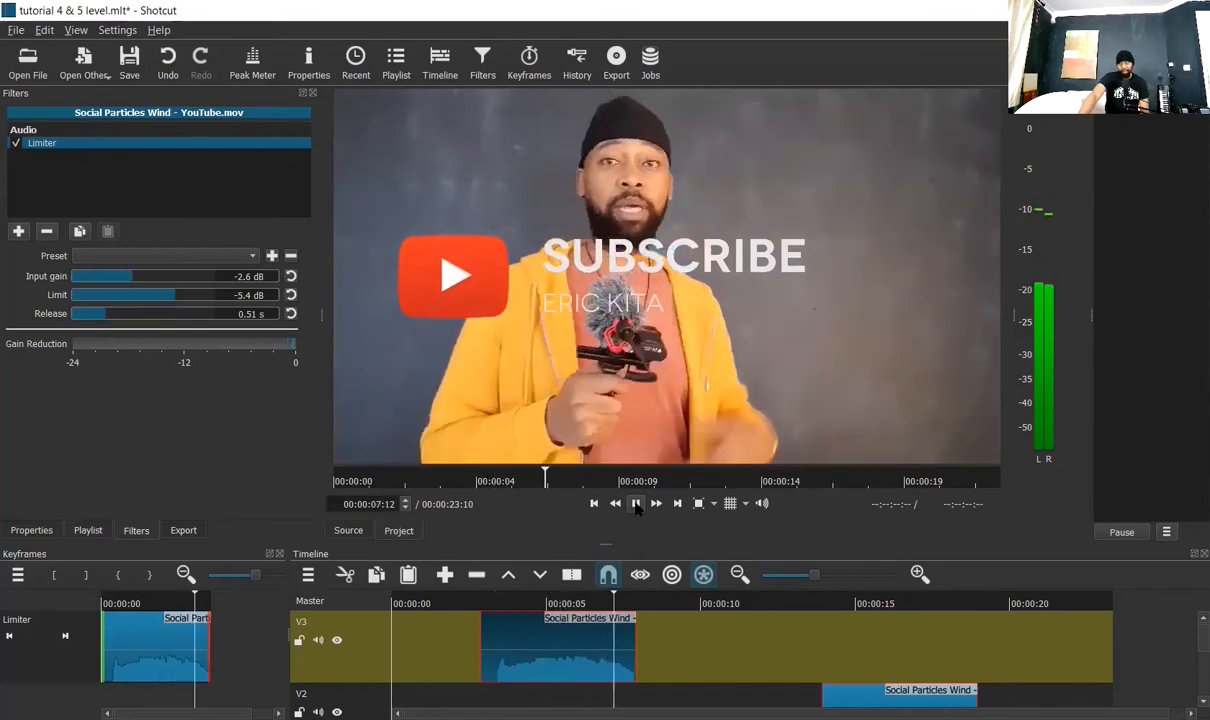
{"action": "left_click", "coordinate": [636, 504]}
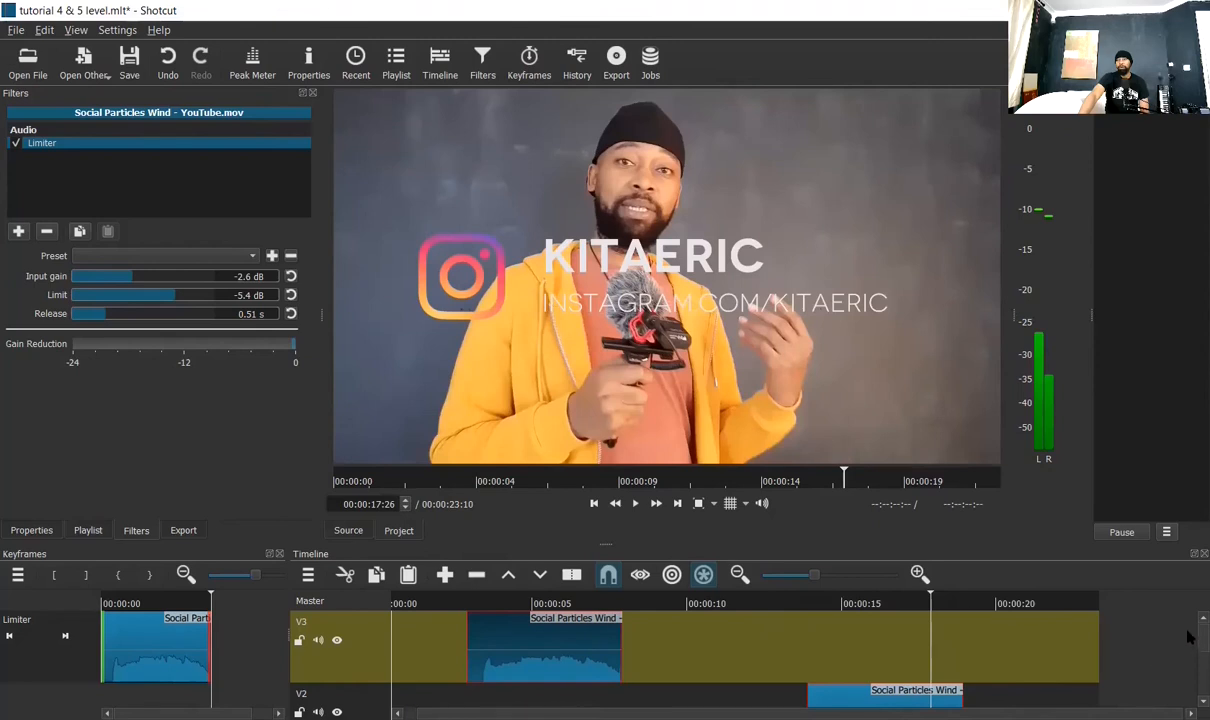
Detach the audio of the Instagram overlay clip and show the resulting audio track in the timeline
{"action": "scroll", "coordinate": [1190, 643], "scroll_direction": "down", "scroll_amount": 3}
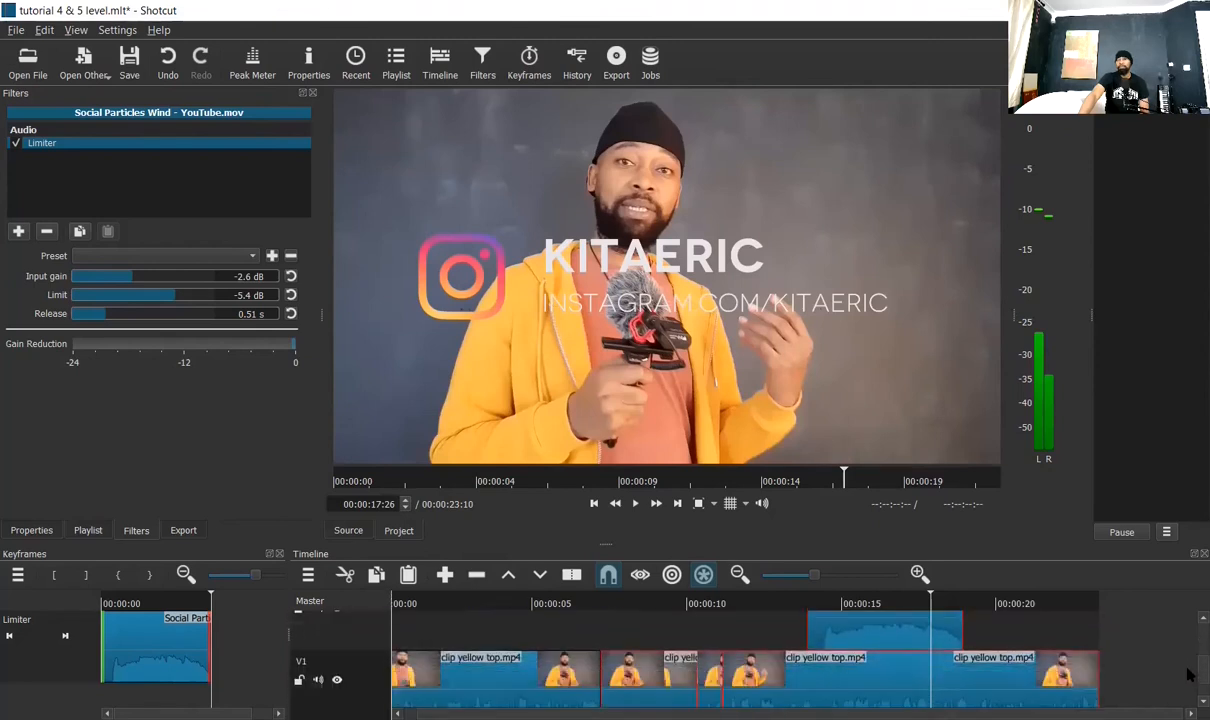
{"action": "scroll", "coordinate": [1190, 668], "scroll_direction": "up", "scroll_amount": 1}
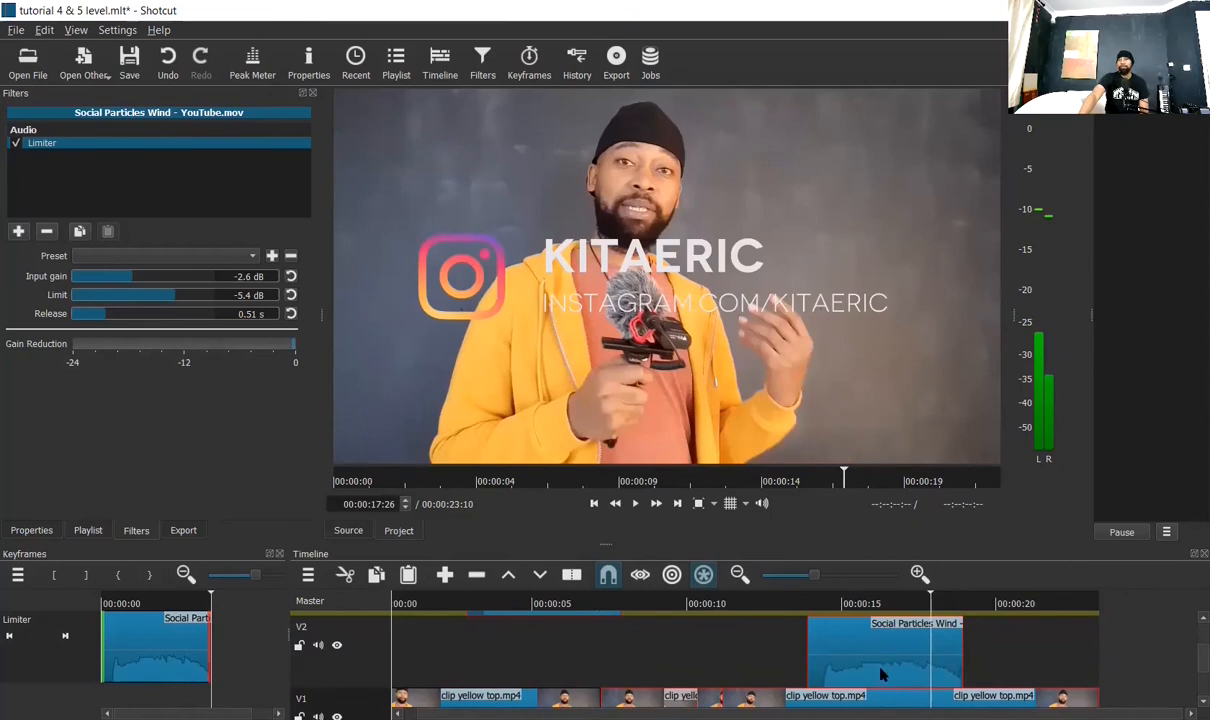
{"action": "right_click", "coordinate": [881, 676]}
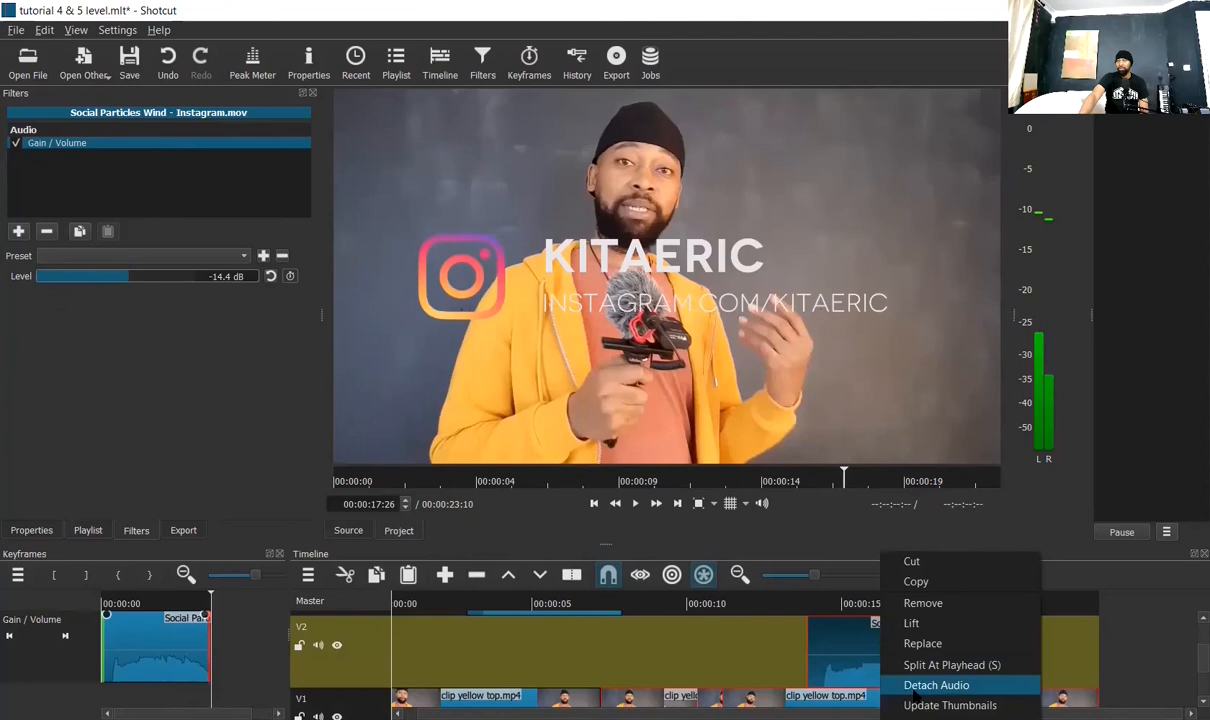
{"action": "left_click", "coordinate": [920, 686]}
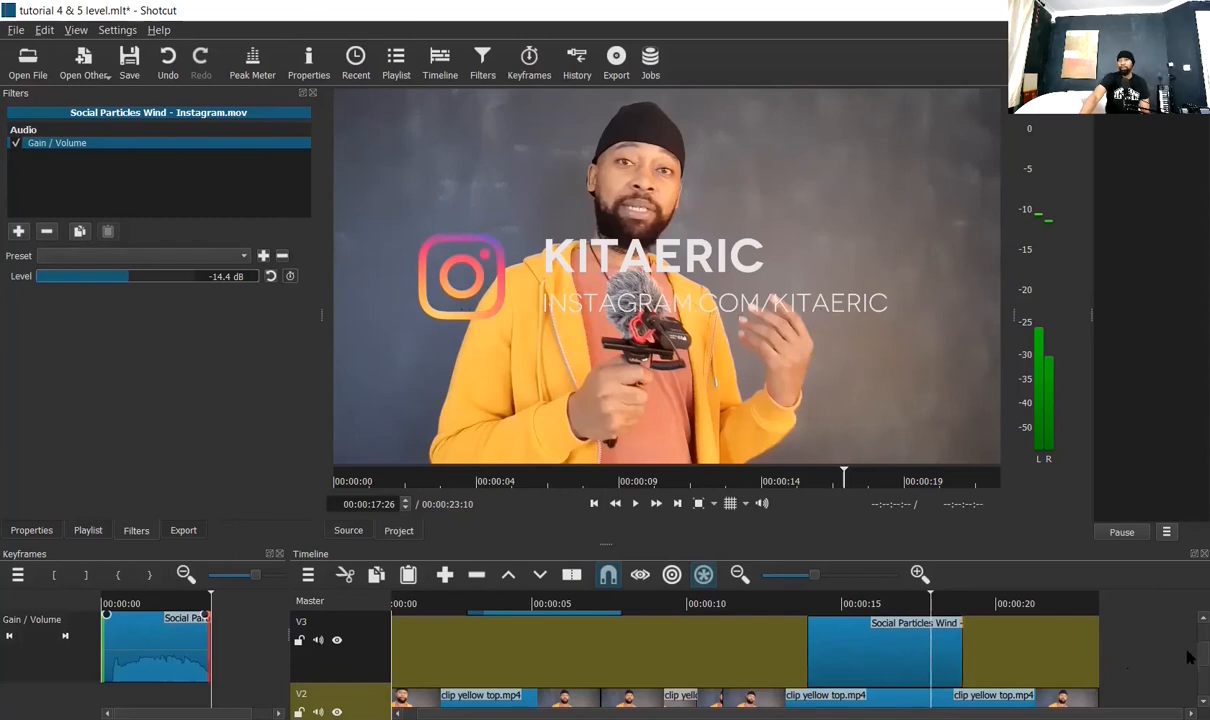
{"action": "scroll", "coordinate": [1188, 656], "scroll_direction": "down", "scroll_amount": 2}
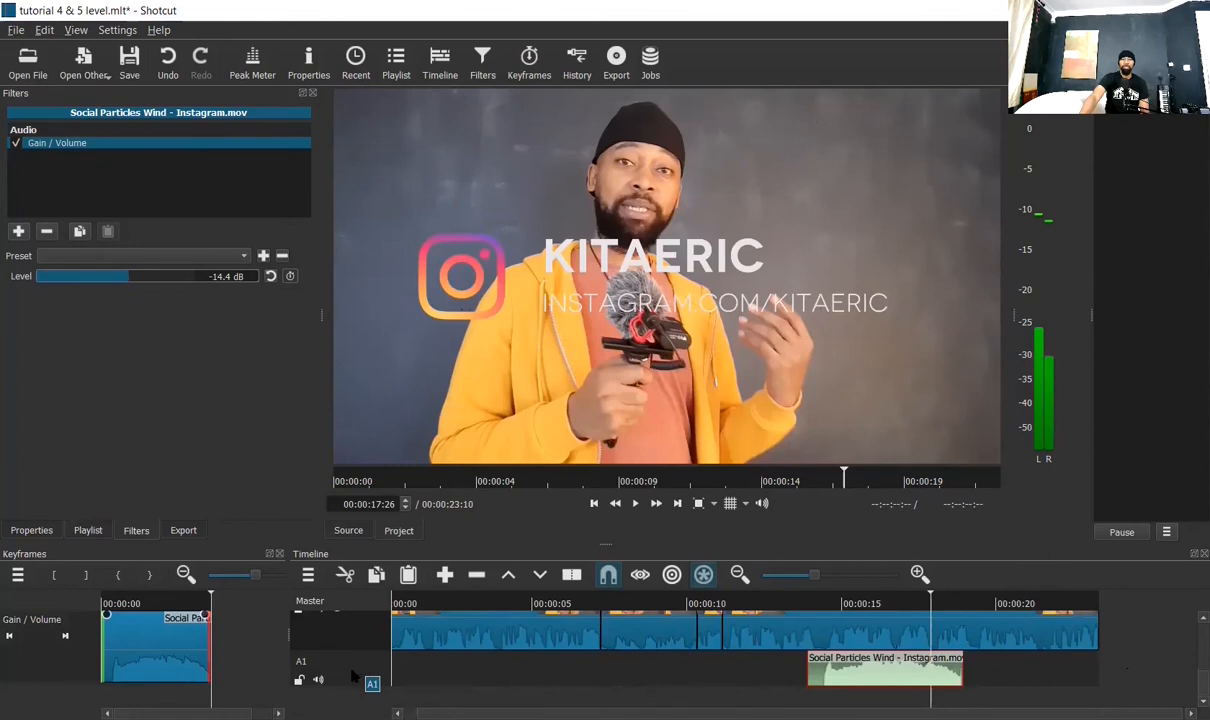
Remove the audio track A1 holding the detached Instagram overlay sound from the timeline
{"action": "right_click", "coordinate": [352, 678]}
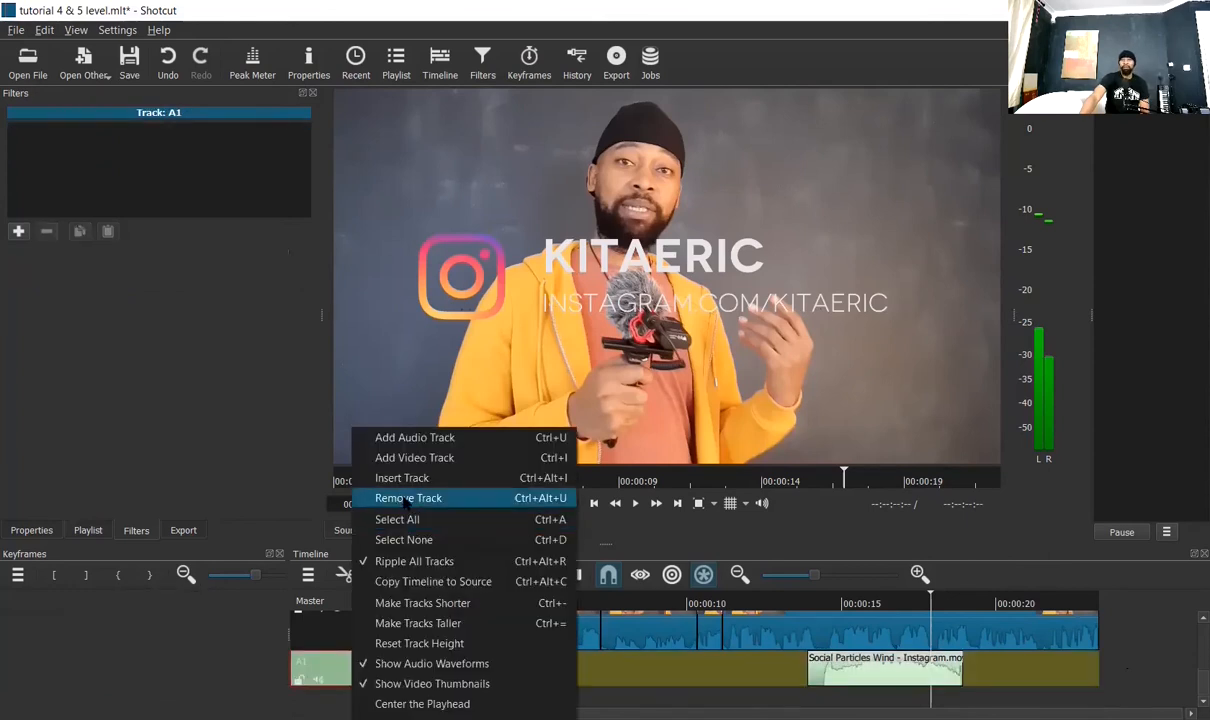
{"action": "left_click", "coordinate": [407, 498]}
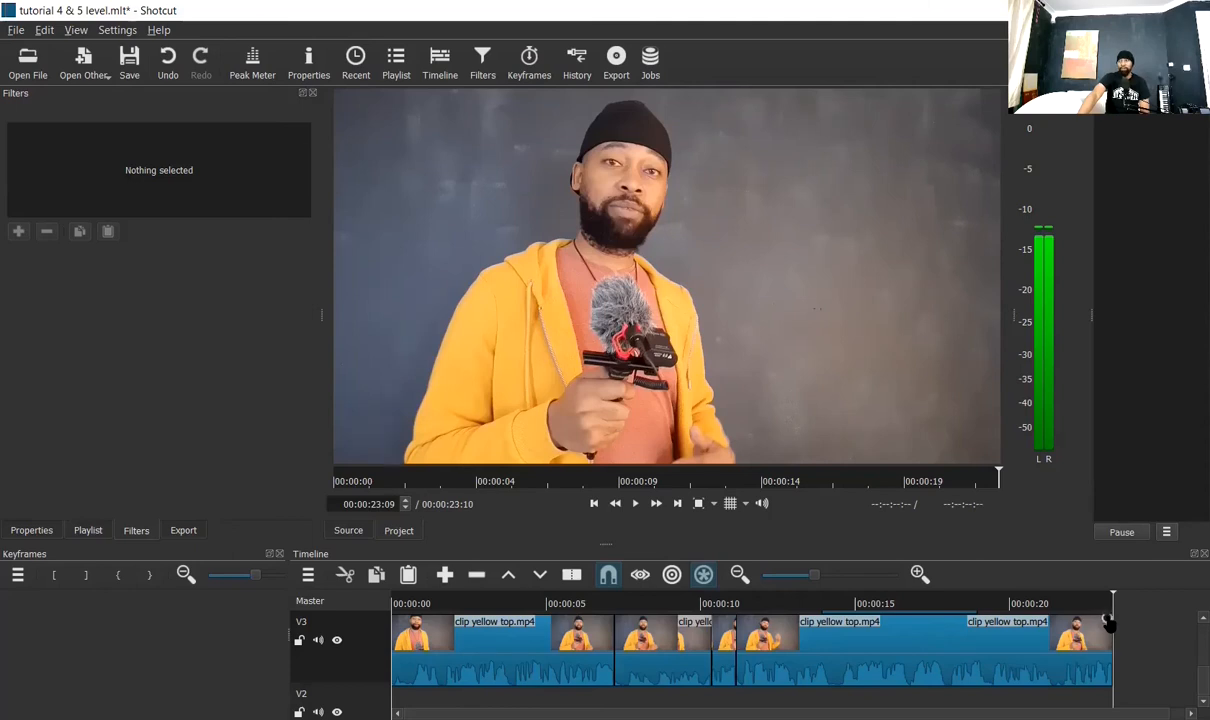
Add a 00:00:01:18 fade-out at the end of the last talking-head clip and play the timeline from 00:00:16:04
{"action": "left_click_drag", "start_coordinate": [1106, 622], "coordinate": [1051, 657]}
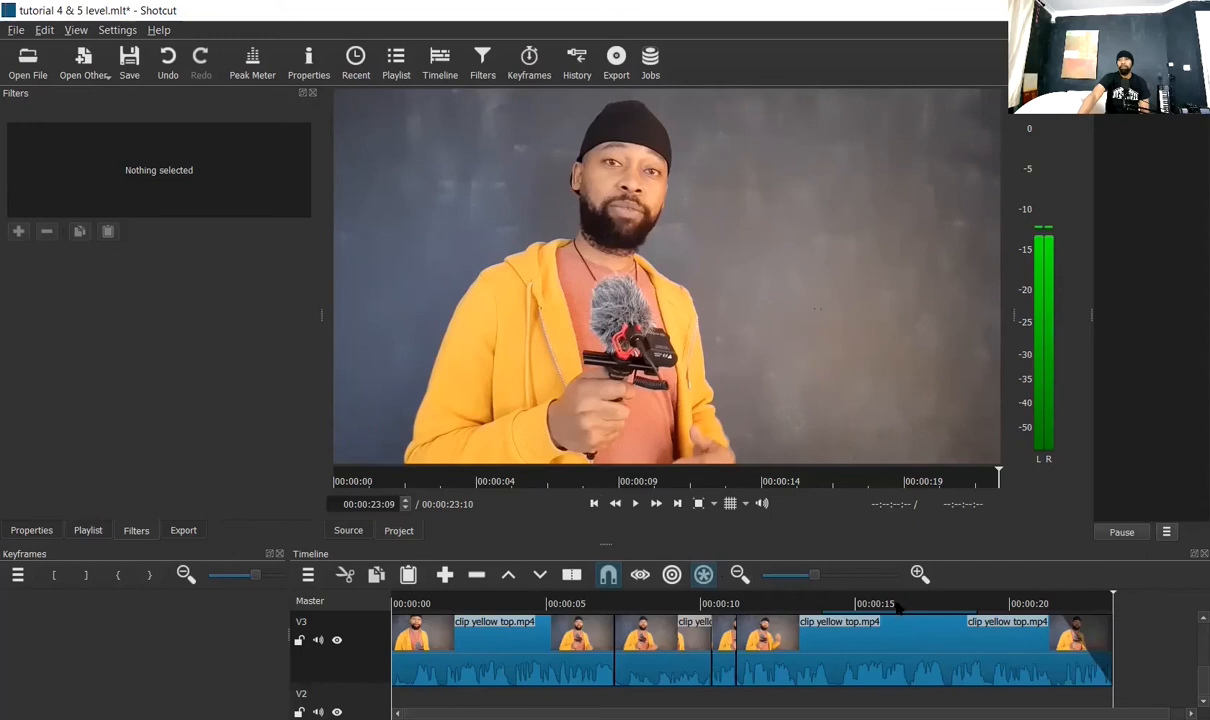
{"action": "left_click", "coordinate": [891, 602]}
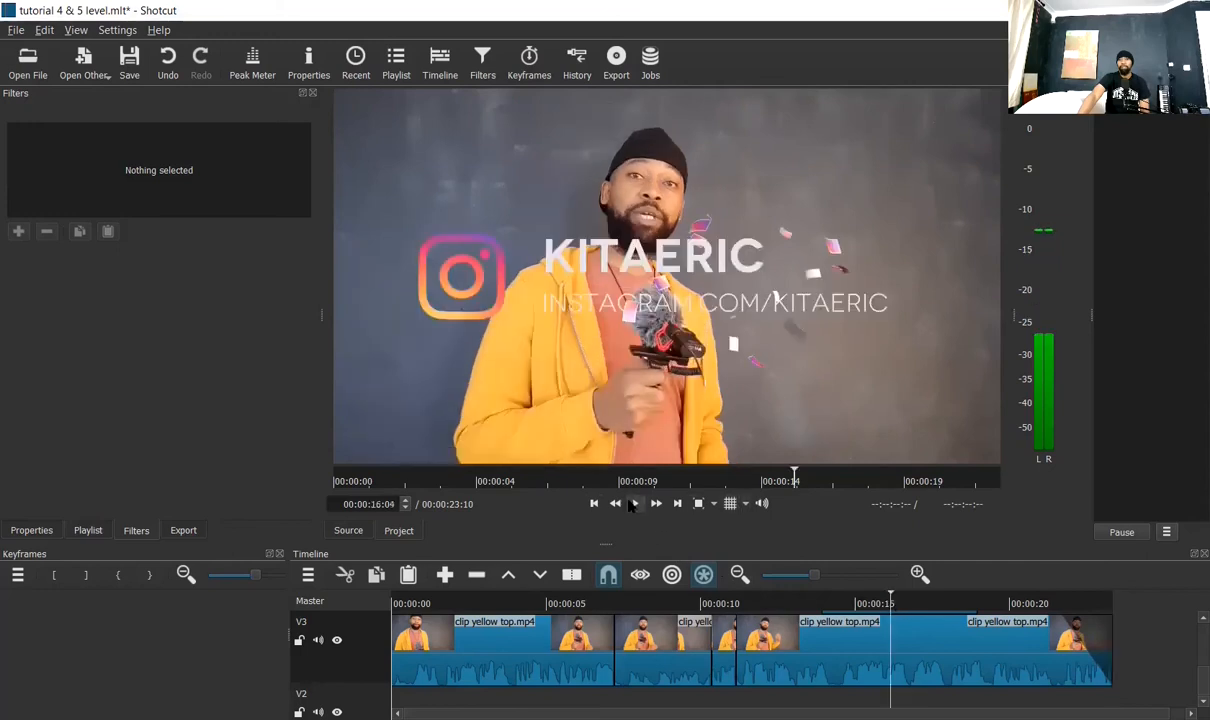
{"action": "left_click", "coordinate": [637, 506]}
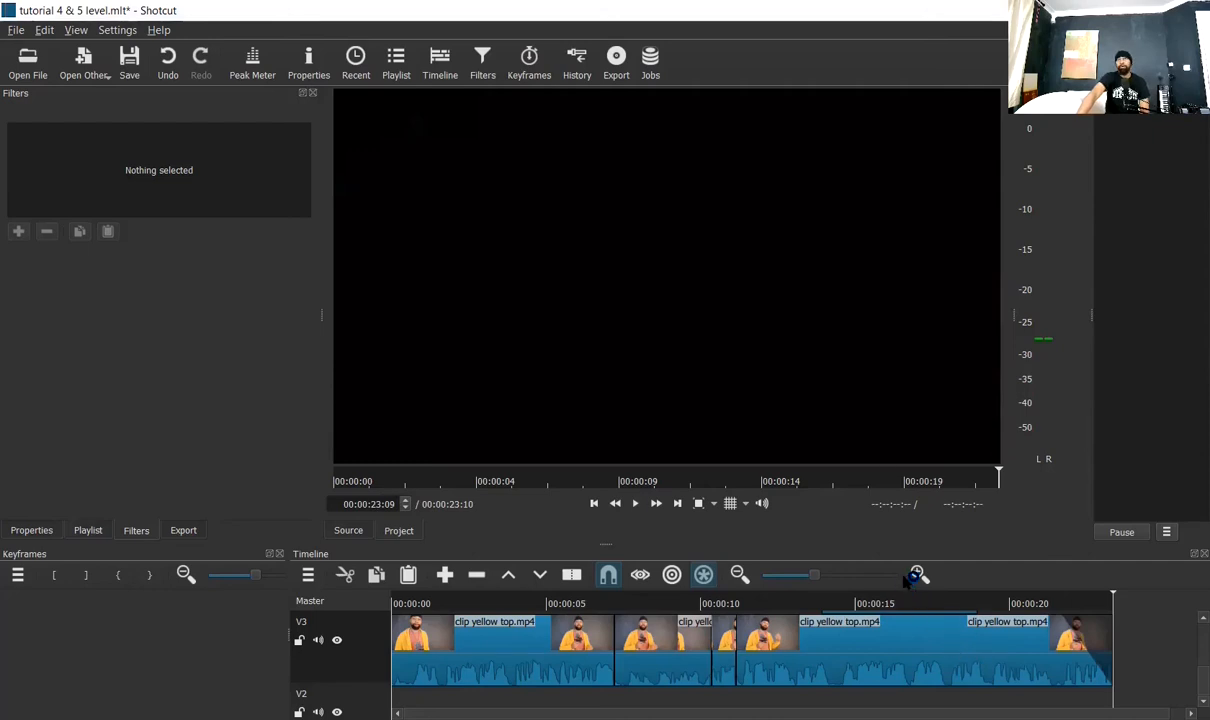
Shorten the last talking-head clip's Fade Out Audio duration to 00:00:00:25 and compare it with its Fade Out Video filter
{"action": "left_click", "coordinate": [932, 649]}
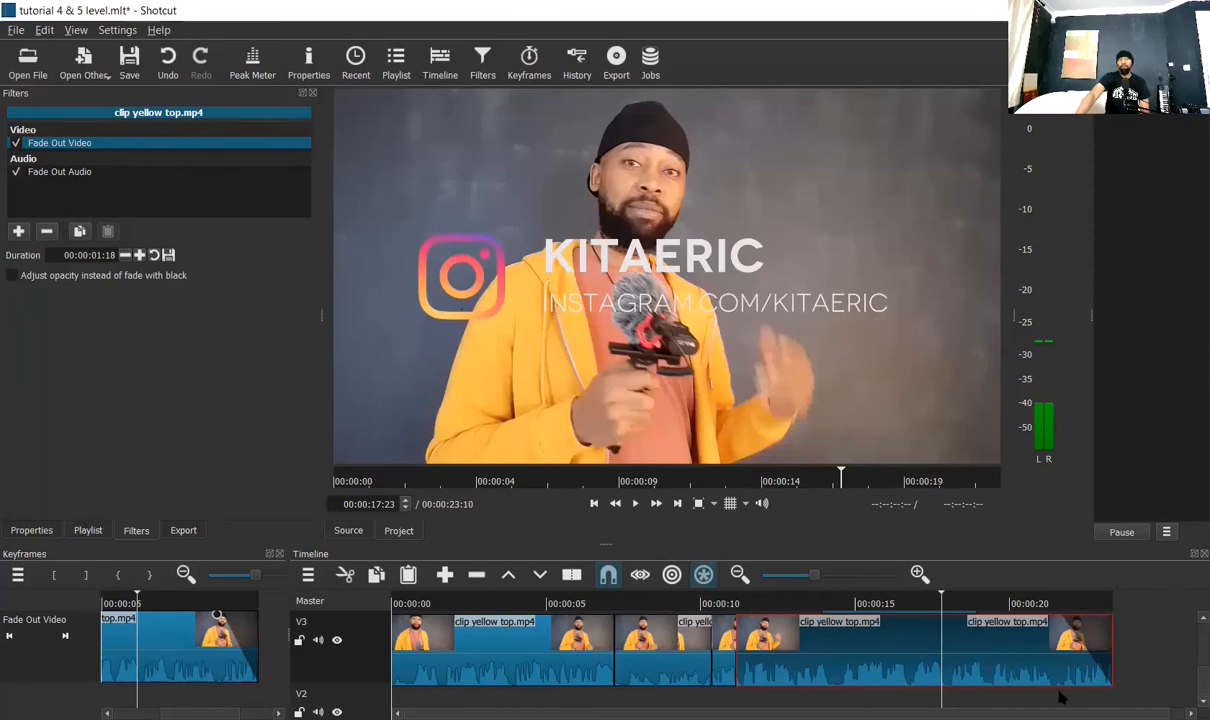
{"action": "left_click", "coordinate": [56, 176]}
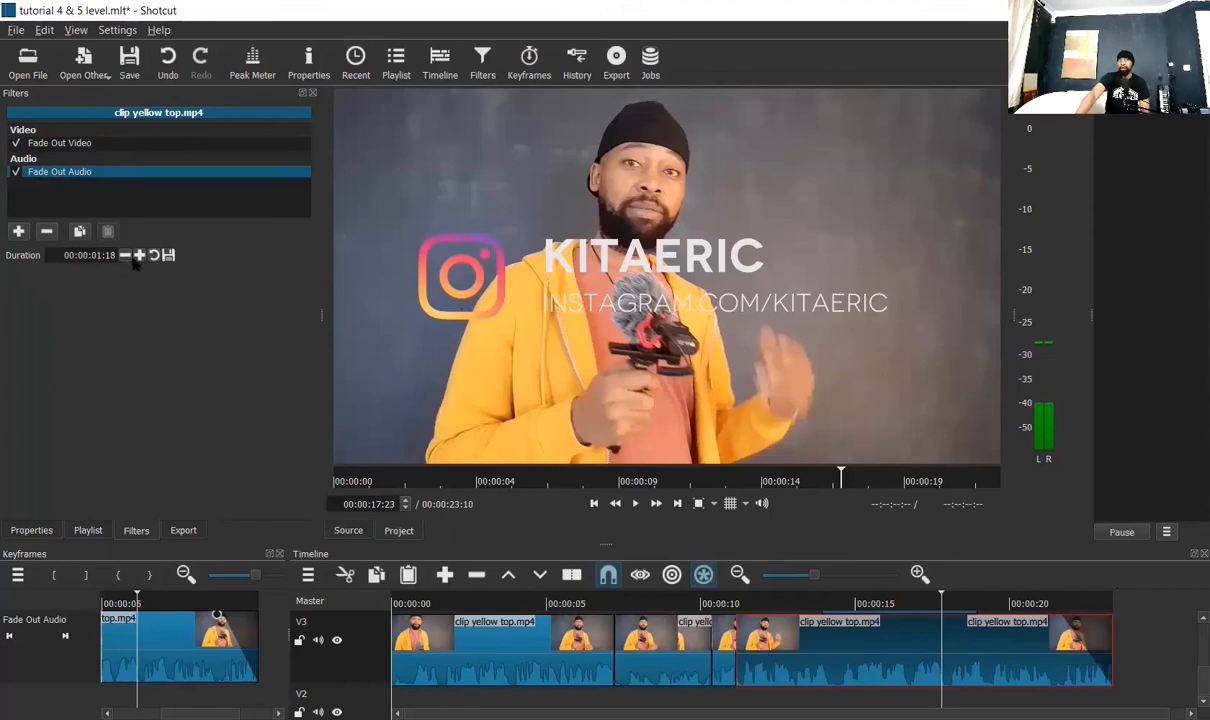
{"action": "left_click_drag", "start_coordinate": [125, 256], "coordinate": [126, 257]}
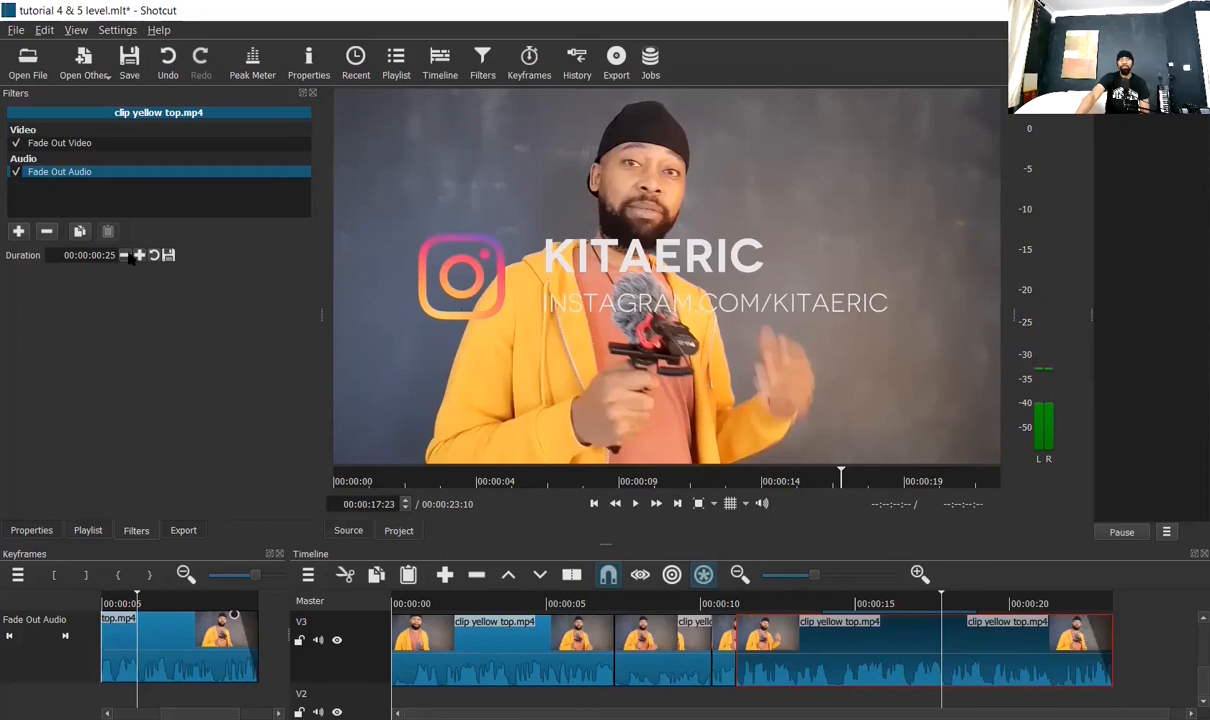
{"action": "left_click", "coordinate": [74, 147]}
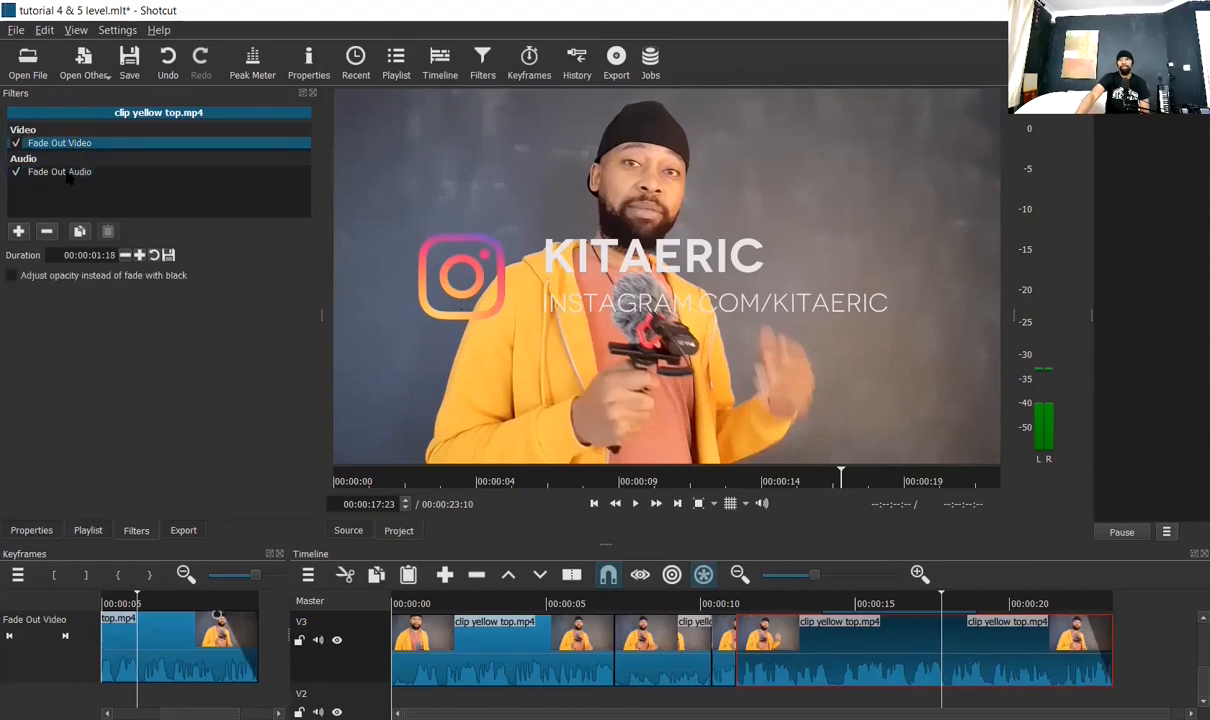
{"action": "left_click", "coordinate": [68, 175]}
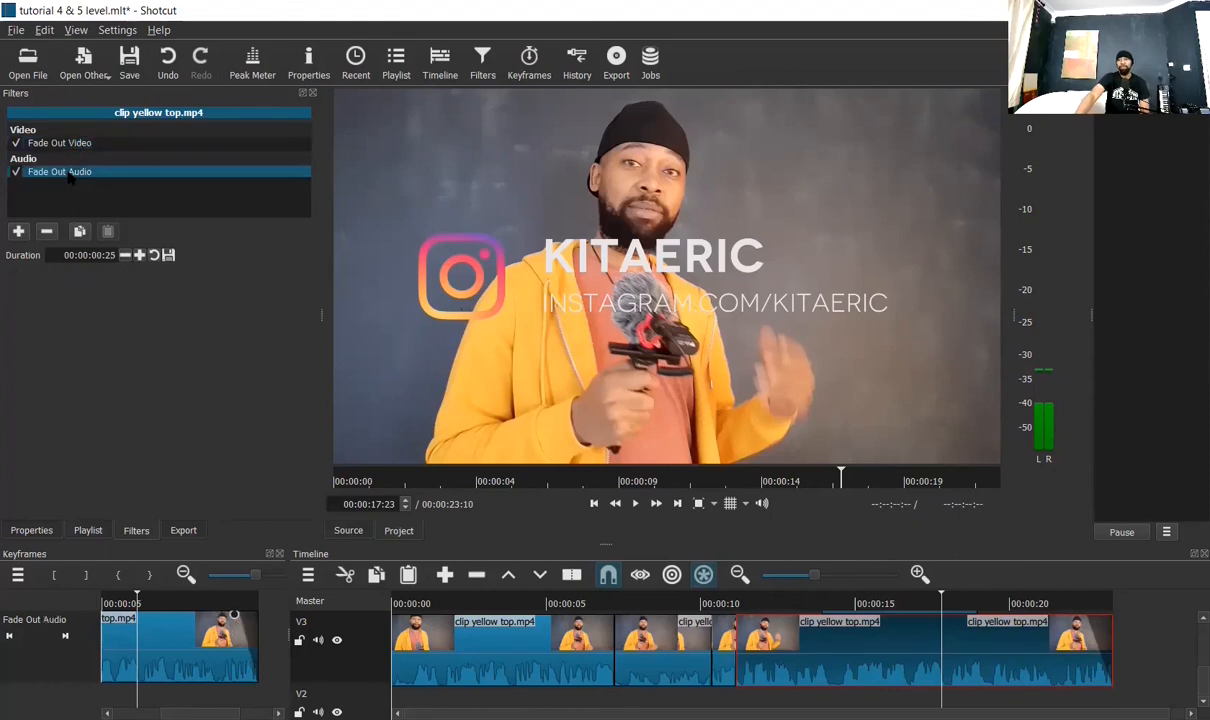
Set the last clip's Fade Out Audio duration to 00:00:00:28 and find Fade Out Audio among the audio filters
{"action": "left_click", "coordinate": [126, 256]}
{"action": "left_click", "coordinate": [126, 256]}
{"action": "left_click", "coordinate": [139, 256]}
{"action": "left_click", "coordinate": [139, 256]}
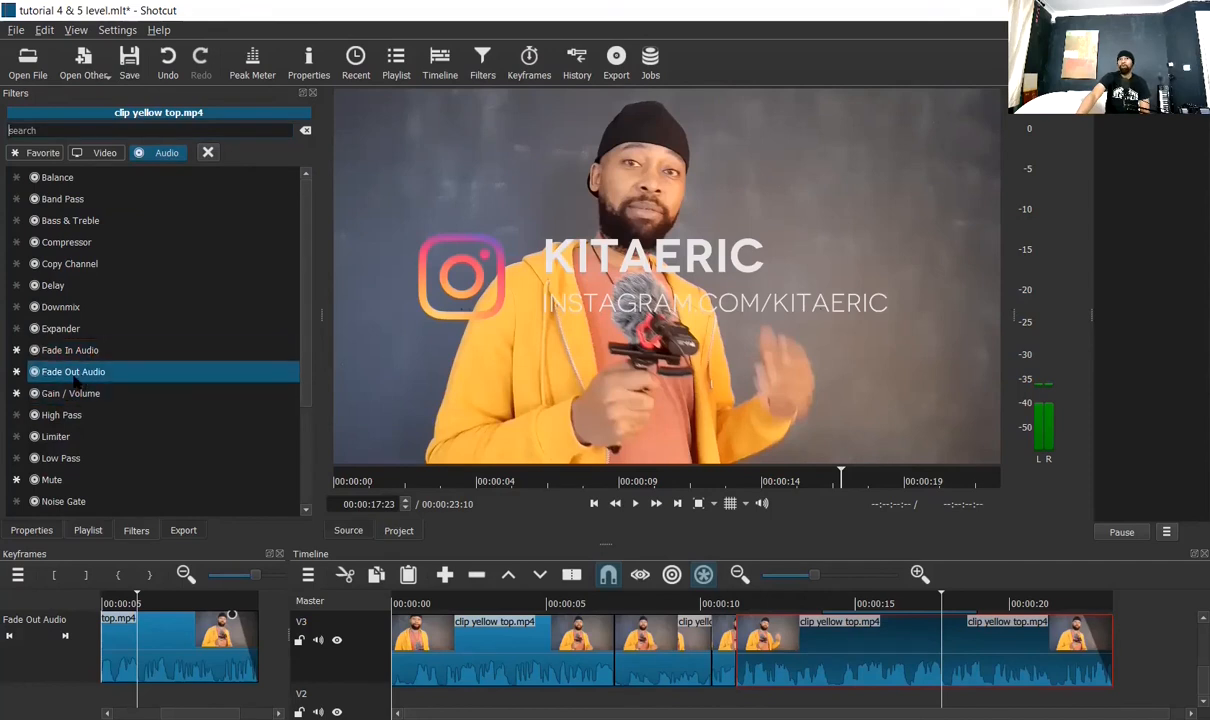
{"action": "left_click", "coordinate": [64, 374]}
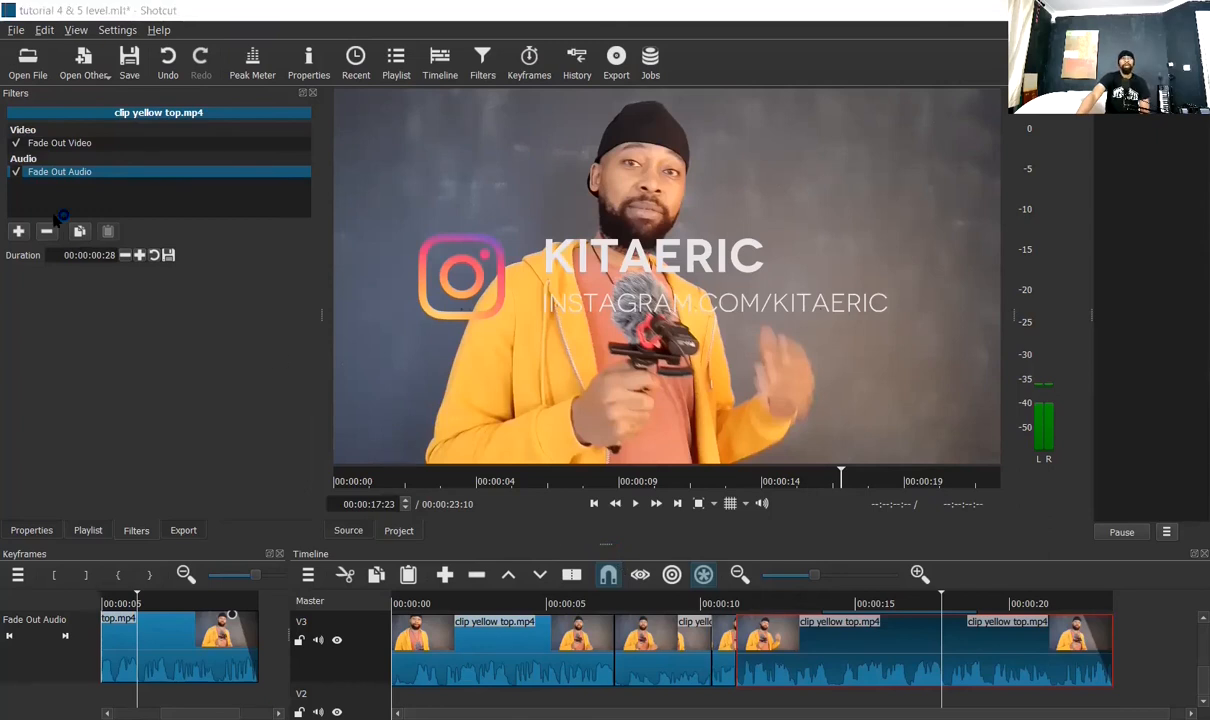
Reduce the last clip's Fade Out Audio duration to 00:00:00:23
{"action": "left_click", "coordinate": [125, 255]}
{"action": "left_click", "coordinate": [125, 255]}
{"action": "left_click", "coordinate": [125, 255]}
{"action": "left_click", "coordinate": [125, 255]}
{"action": "left_click", "coordinate": [125, 255]}
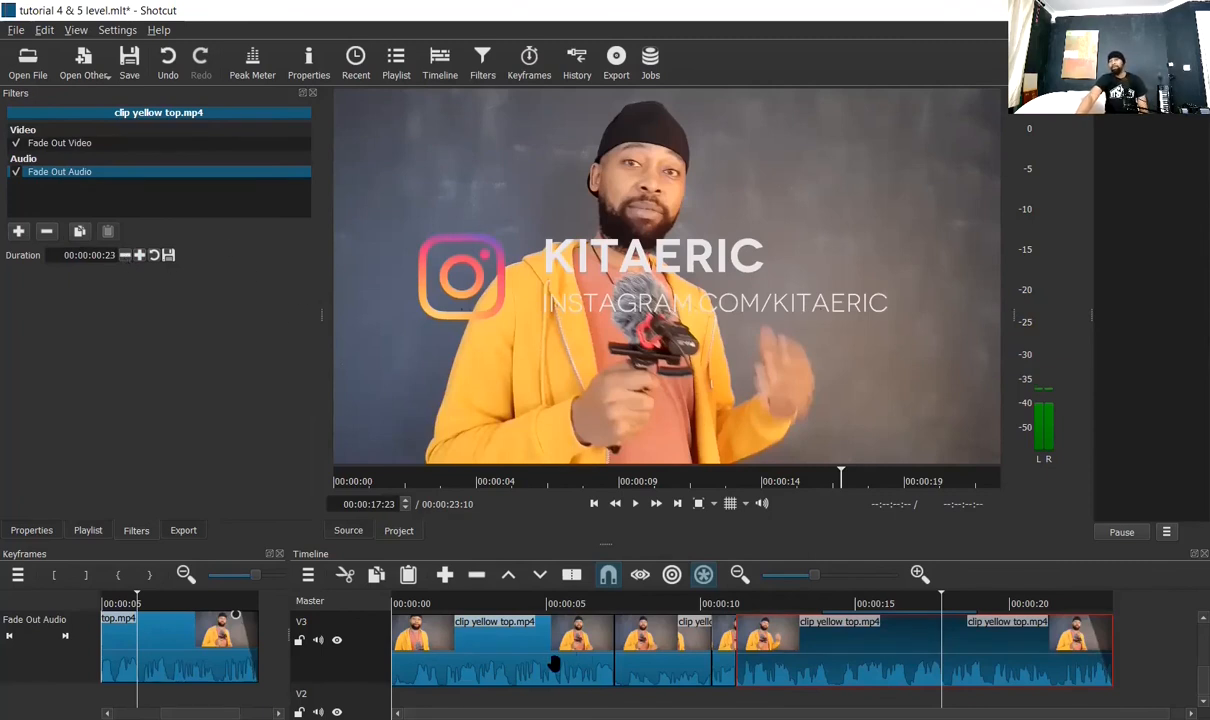
Add a Fade In Audio filter to the first talking-head clip on track V3
{"action": "left_click", "coordinate": [491, 650]}
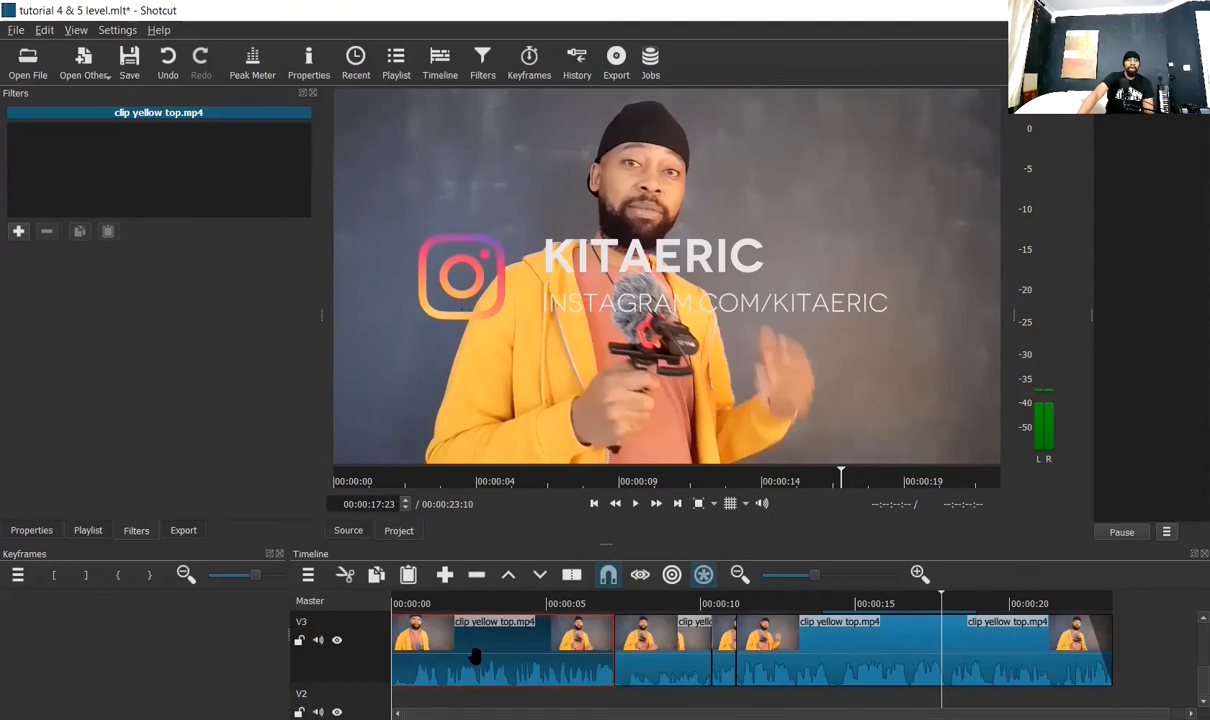
{"action": "left_click", "coordinate": [449, 604]}
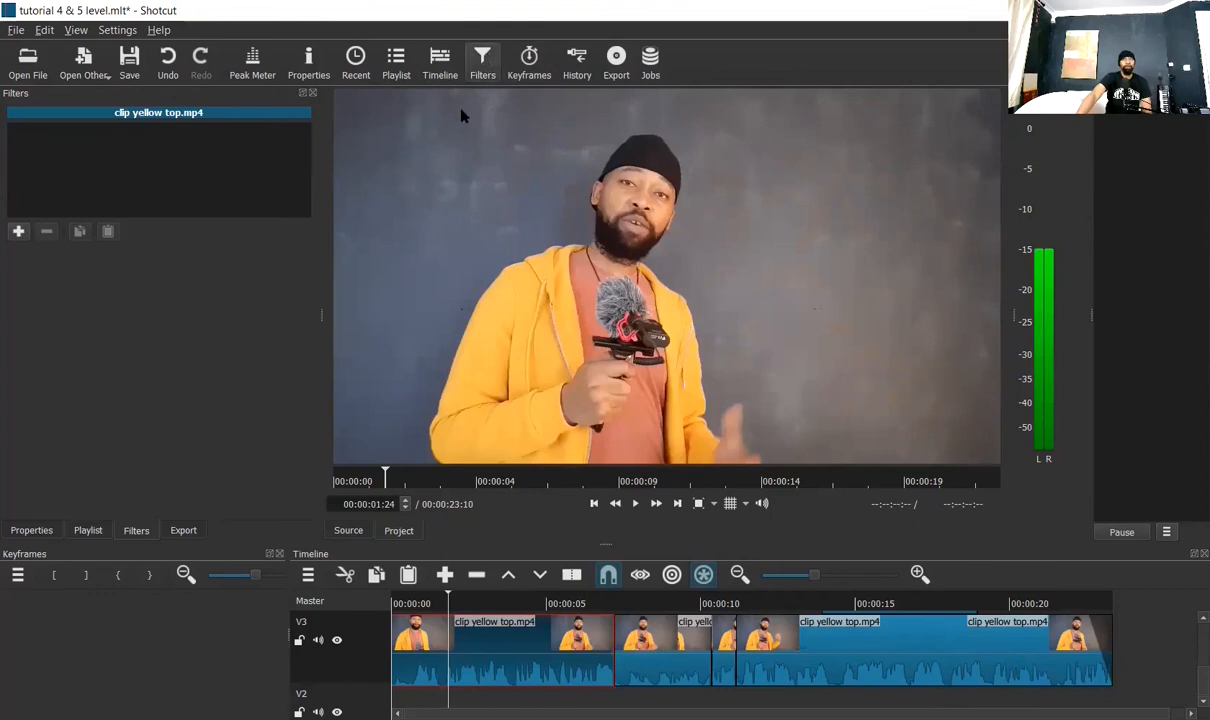
{"action": "left_click", "coordinate": [18, 233]}
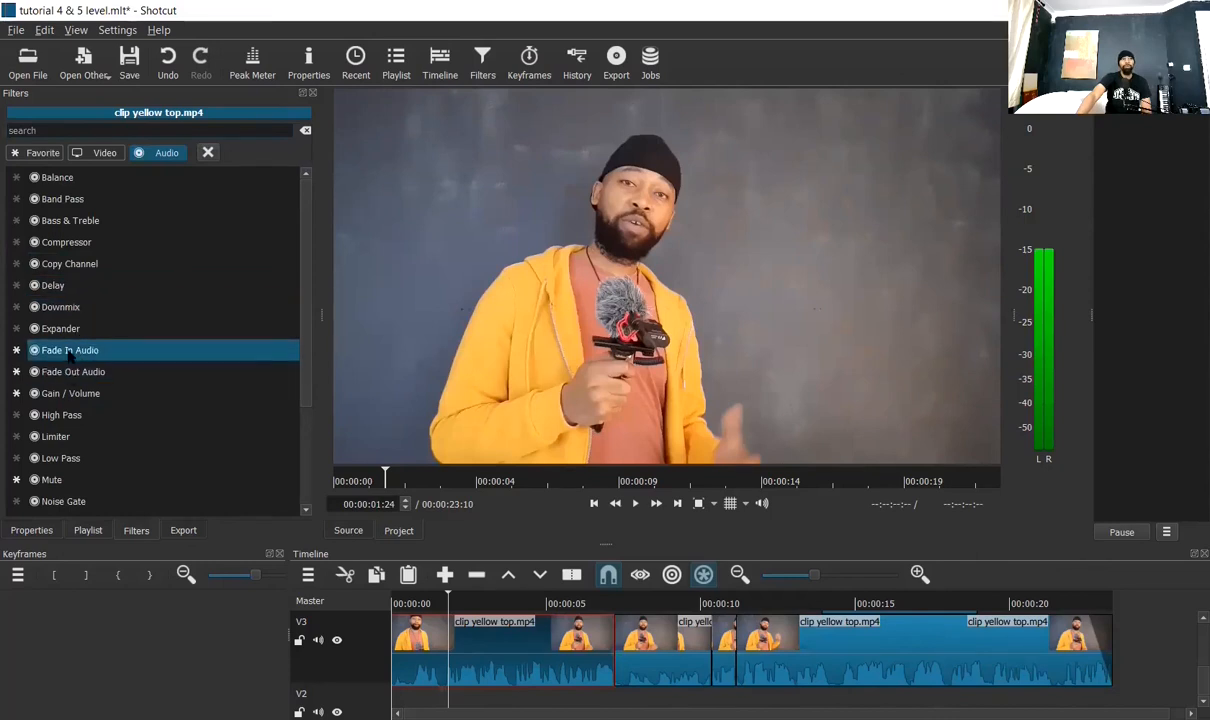
{"action": "left_click", "coordinate": [70, 350]}
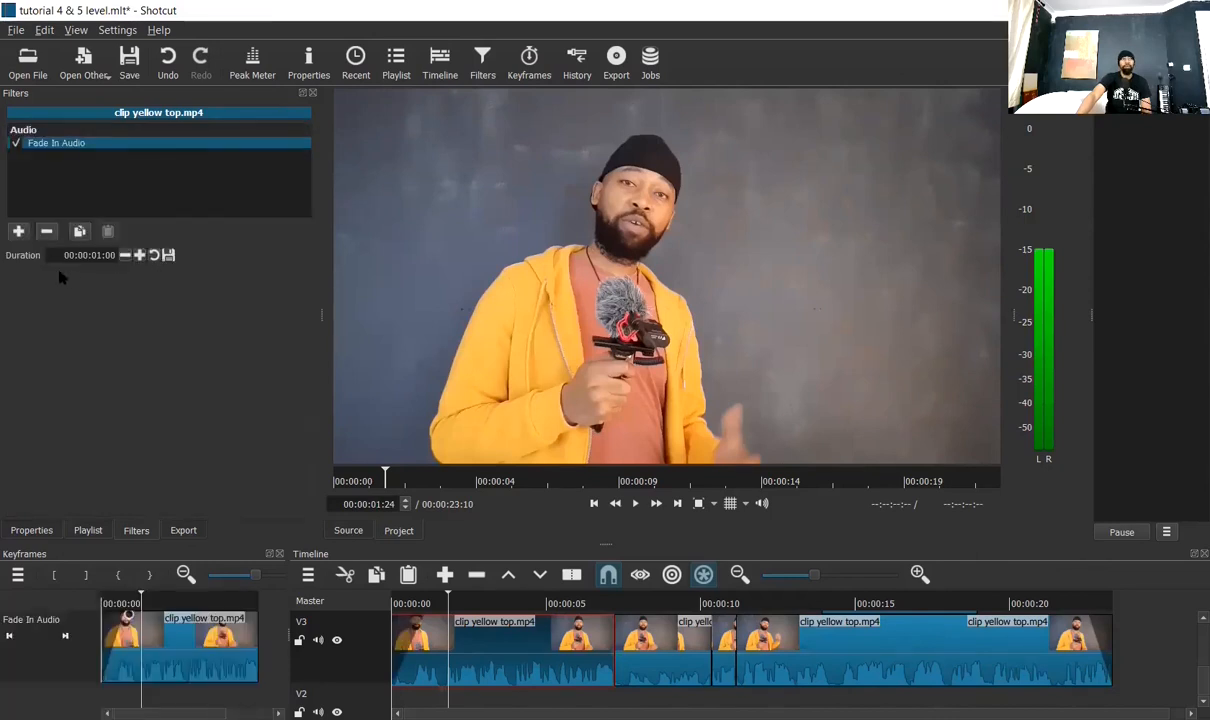
Set the first clip's Fade In Audio duration to 00:00:02:15
{"action": "left_click", "coordinate": [140, 255]}
{"action": "left_click", "coordinate": [140, 255]}
{"action": "left_click", "coordinate": [140, 255]}
{"action": "left_click", "coordinate": [140, 255]}
{"action": "left_click", "coordinate": [140, 255]}
{"action": "left_click", "coordinate": [140, 255]}
{"action": "left_click", "coordinate": [140, 255]}
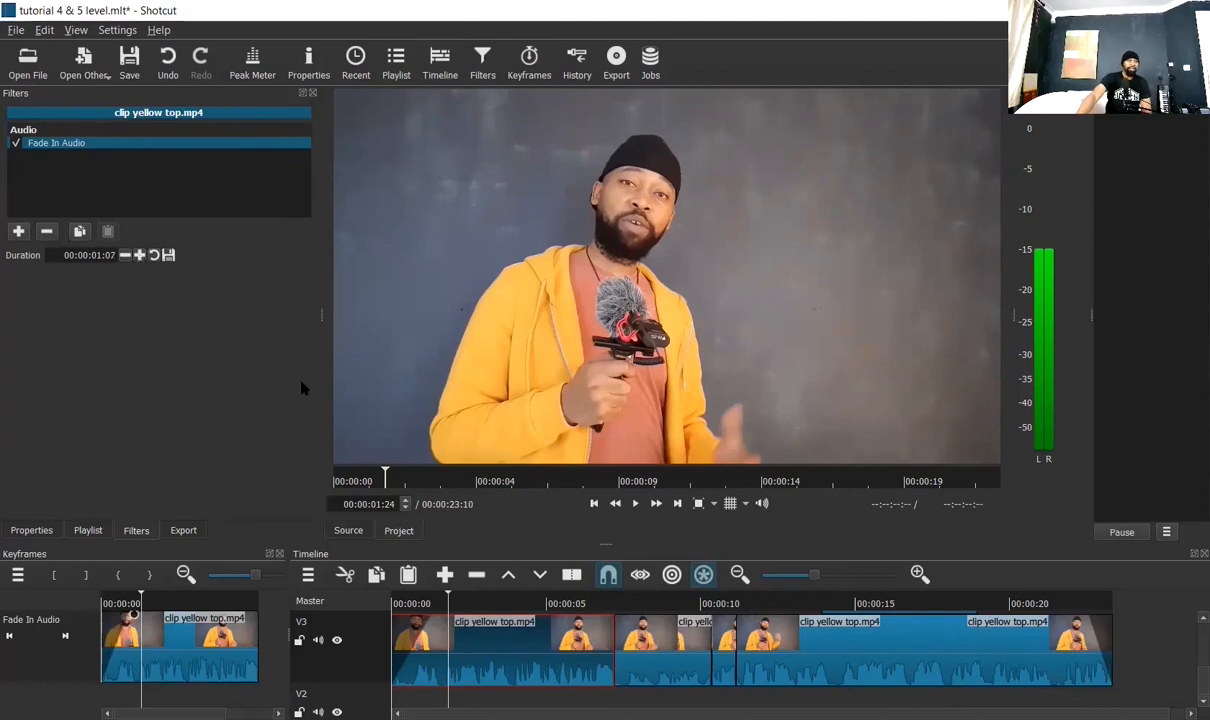
{"action": "left_click", "coordinate": [140, 255]}
{"action": "left_click", "coordinate": [140, 255]}
{"action": "left_click", "coordinate": [140, 255]}
{"action": "left_click", "coordinate": [140, 255]}
{"action": "left_click", "coordinate": [140, 255]}
{"action": "left_click", "coordinate": [140, 255]}
{"action": "left_click", "coordinate": [140, 255]}
{"action": "left_click", "coordinate": [140, 255]}
{"action": "left_click", "coordinate": [140, 255]}
{"action": "left_click", "coordinate": [140, 255]}
{"action": "left_click", "coordinate": [140, 255]}
{"action": "left_click", "coordinate": [140, 255]}
{"action": "left_click", "coordinate": [140, 255]}
{"action": "left_click", "coordinate": [140, 255]}
{"action": "left_click", "coordinate": [140, 255]}
{"action": "left_click", "coordinate": [140, 255]}
{"action": "left_click", "coordinate": [140, 255]}
{"action": "left_click", "coordinate": [140, 255]}
{"action": "left_click", "coordinate": [140, 255]}
{"action": "left_click", "coordinate": [140, 255]}
{"action": "left_click", "coordinate": [140, 255]}
{"action": "left_click", "coordinate": [140, 255]}
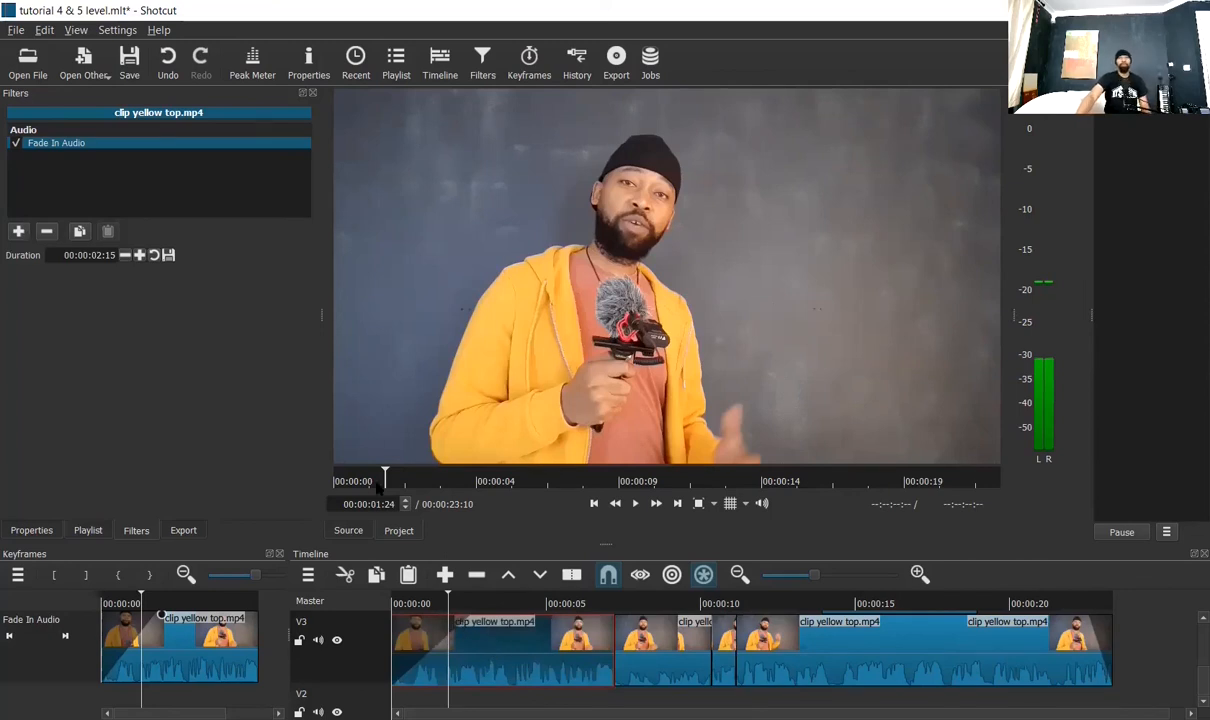
Play the timeline from the beginning into the YouTube overlay to check the audio fade-in, and pause it
{"action": "left_click", "coordinate": [593, 504]}
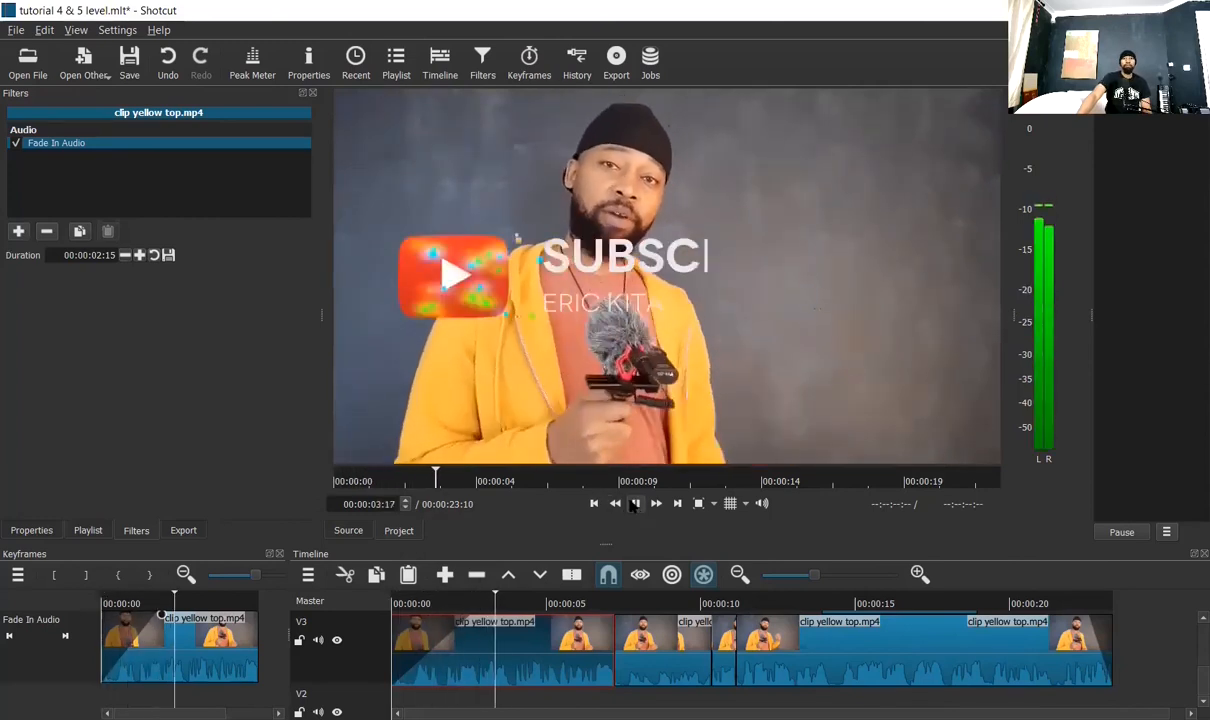
{"action": "left_click", "coordinate": [635, 504]}
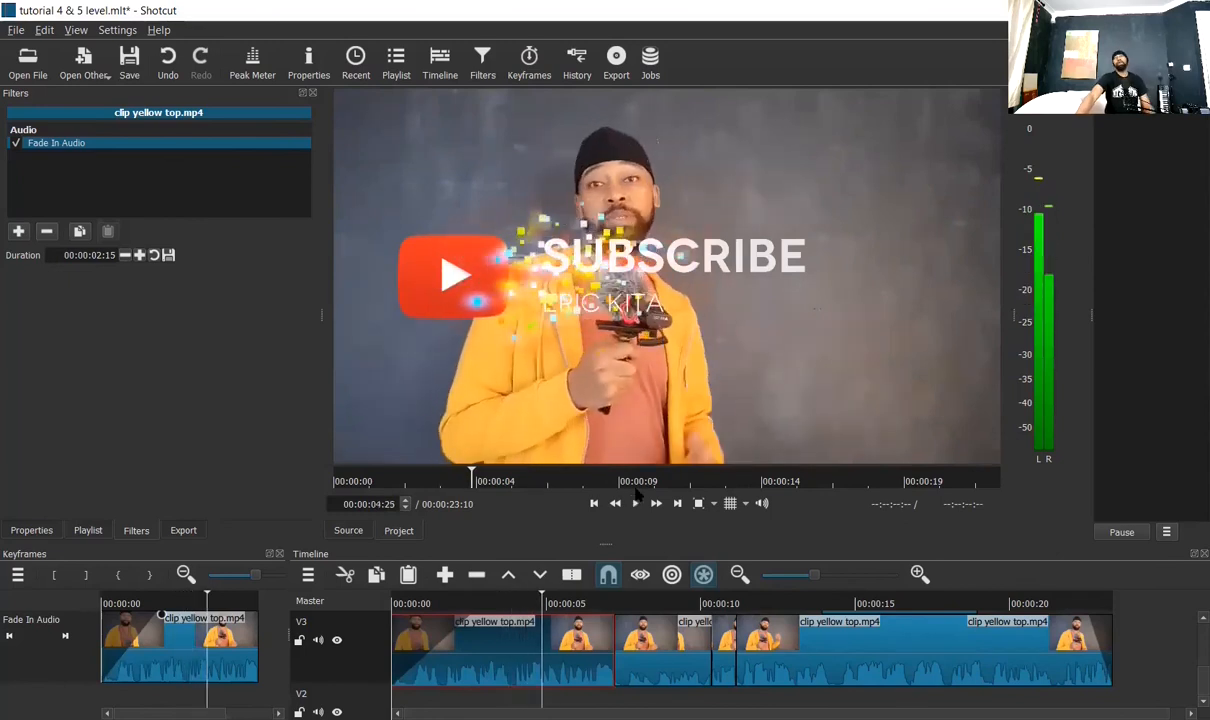